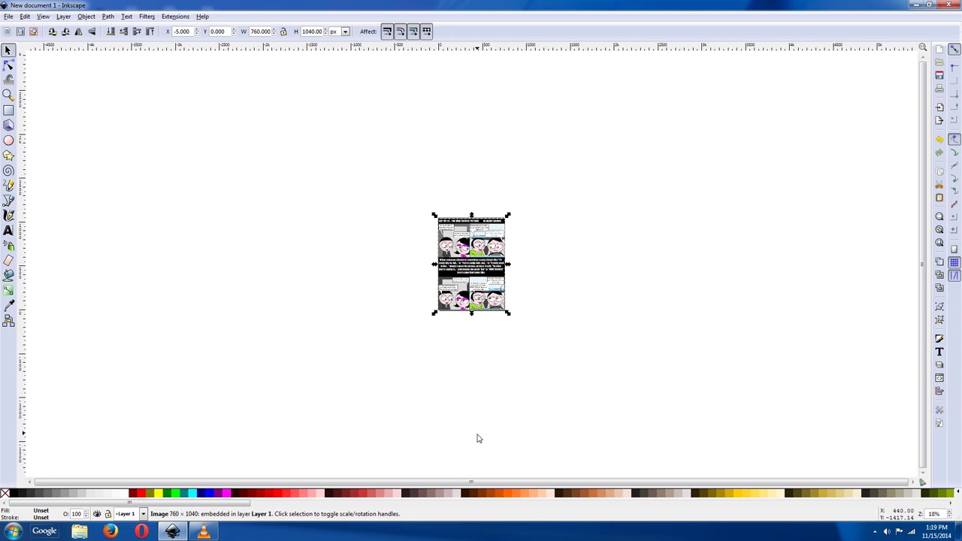
# Enable the border on top of the drawing in the document properties and resize the page to the selected comic image.
pyautogui.press('+')
pyautogui.press('+')
pyautogui.press('+')
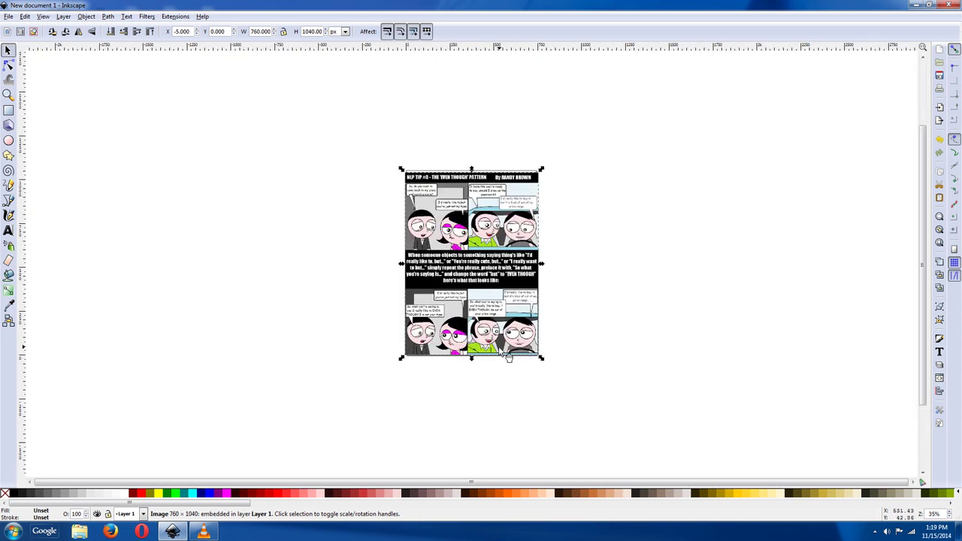
pyautogui.click(9, 16)
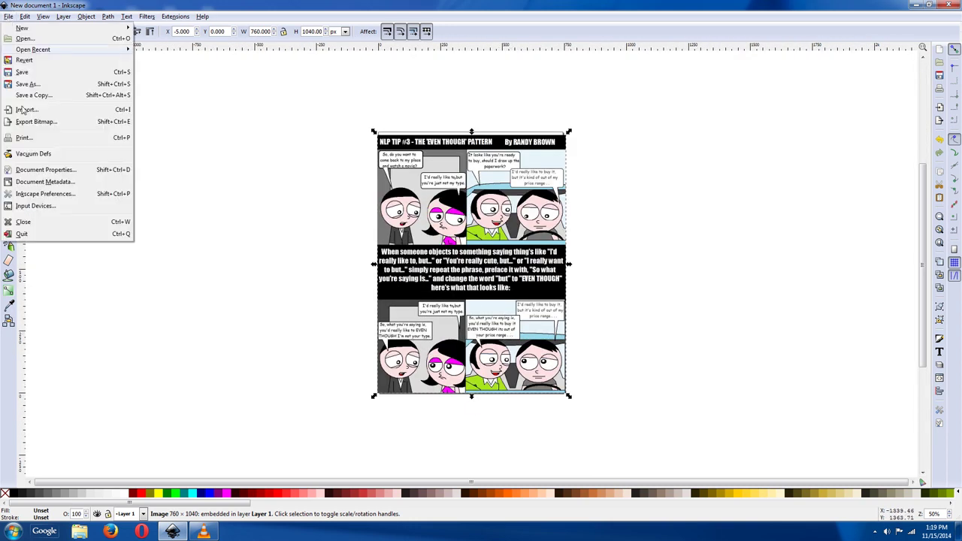
pyautogui.click(36, 169)
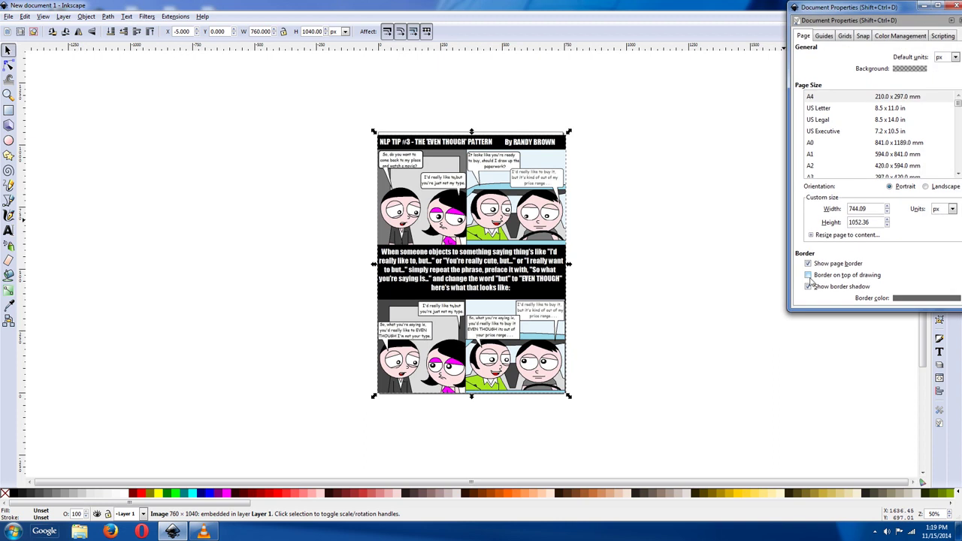
pyautogui.click(809, 276)
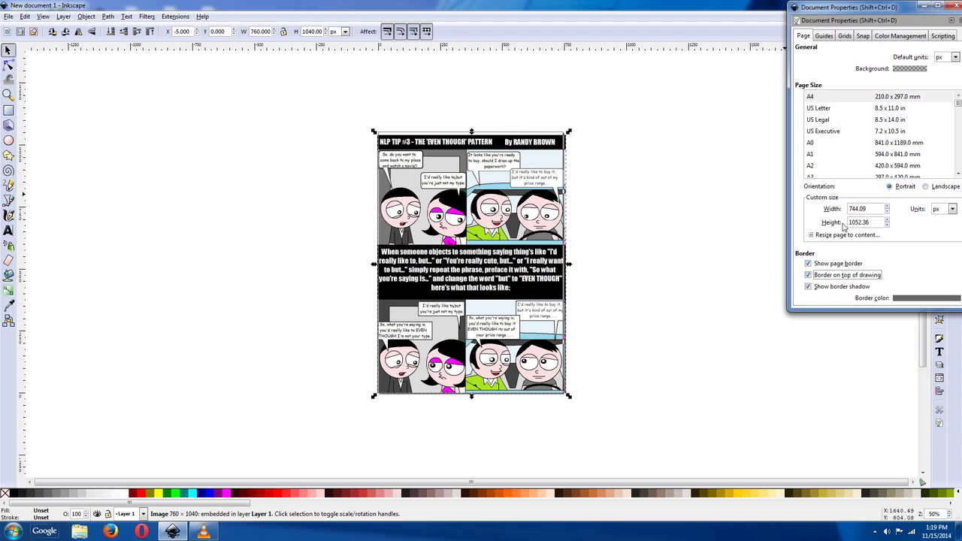
pyautogui.click(812, 236)
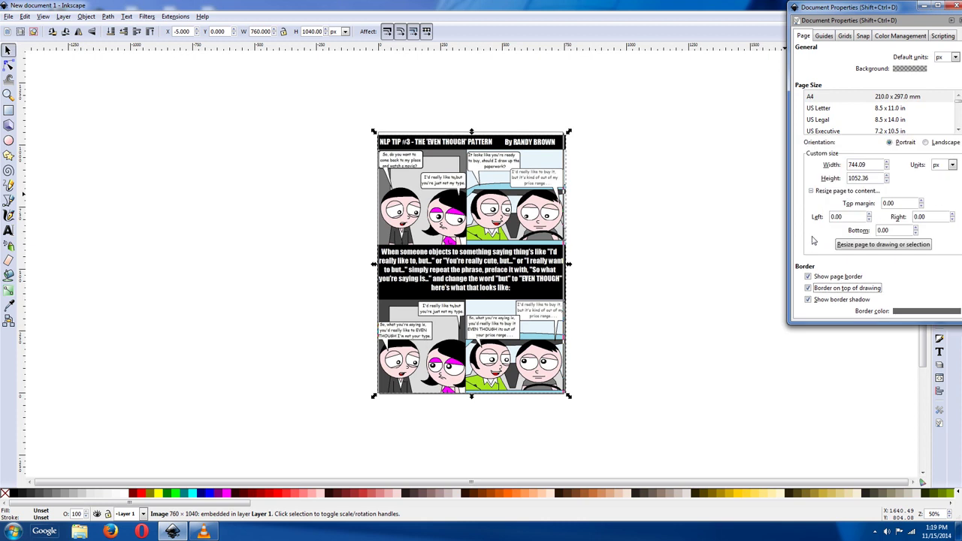
pyautogui.click(865, 245)
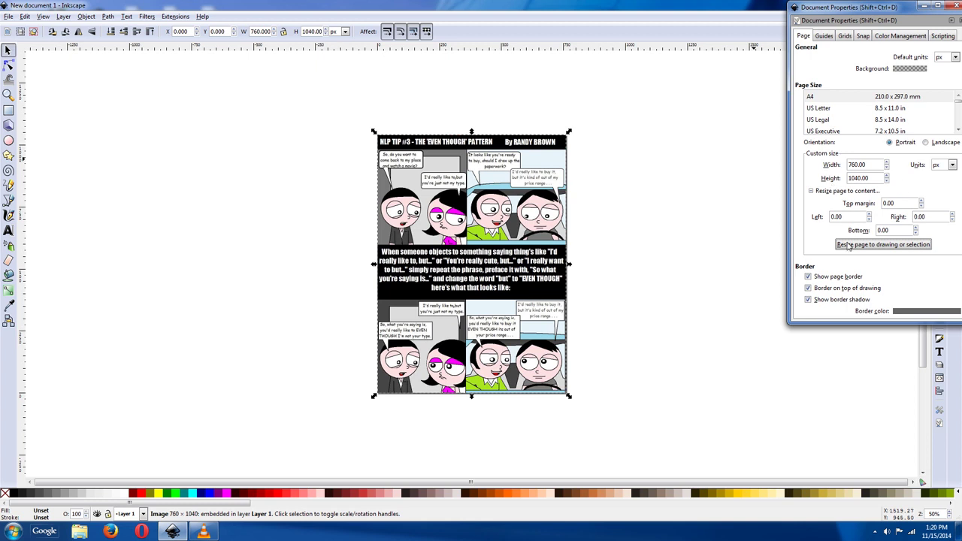
pyautogui.click(954, 6)
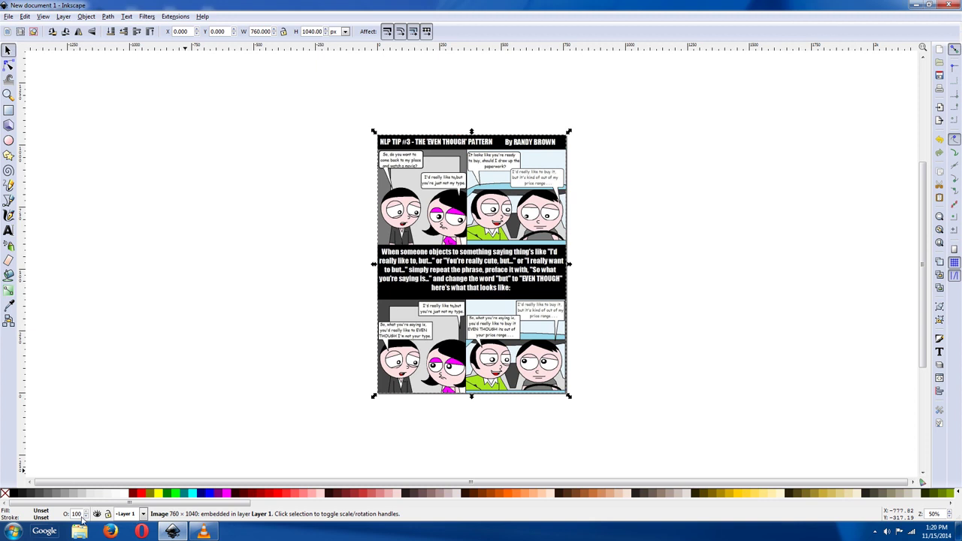
# Lower the comic image's opacity to 19 and deselect the image.
pyautogui.press('BackSpace')
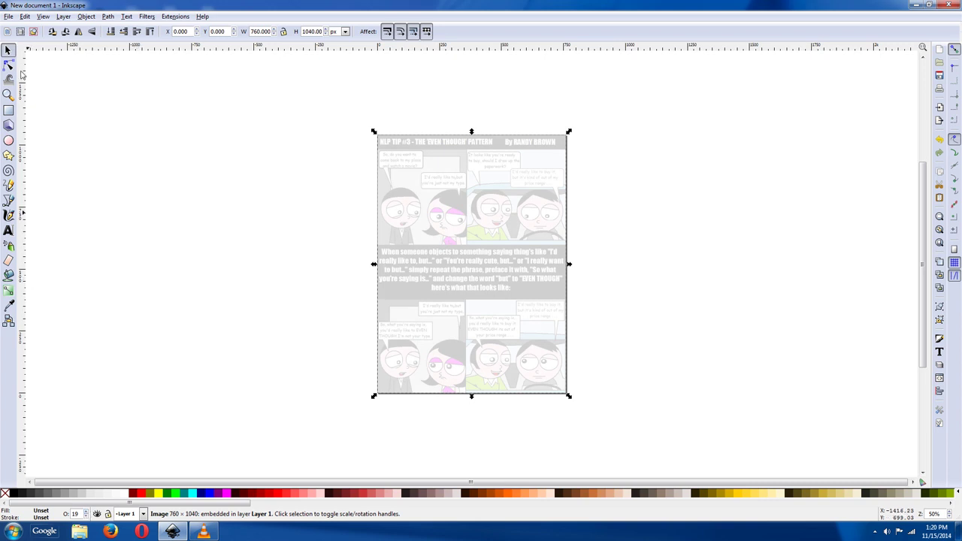
pyautogui.click(334, 338)
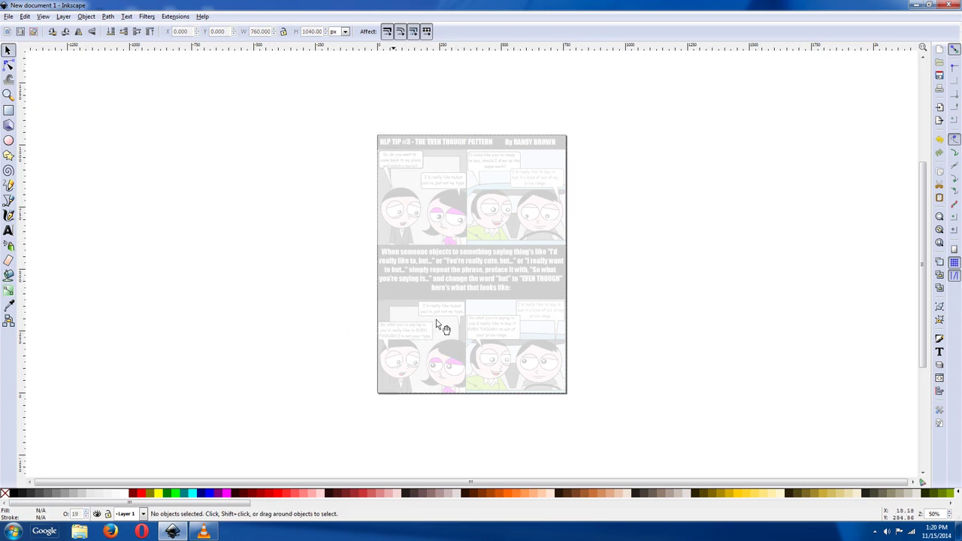
# Draw an ellipse about 160 × 158 px over the head of the man in the first panel and set its opacity to 100.
pyautogui.click(8, 140)
pyautogui.moveTo(384, 189); pyautogui.dragTo(422, 230)
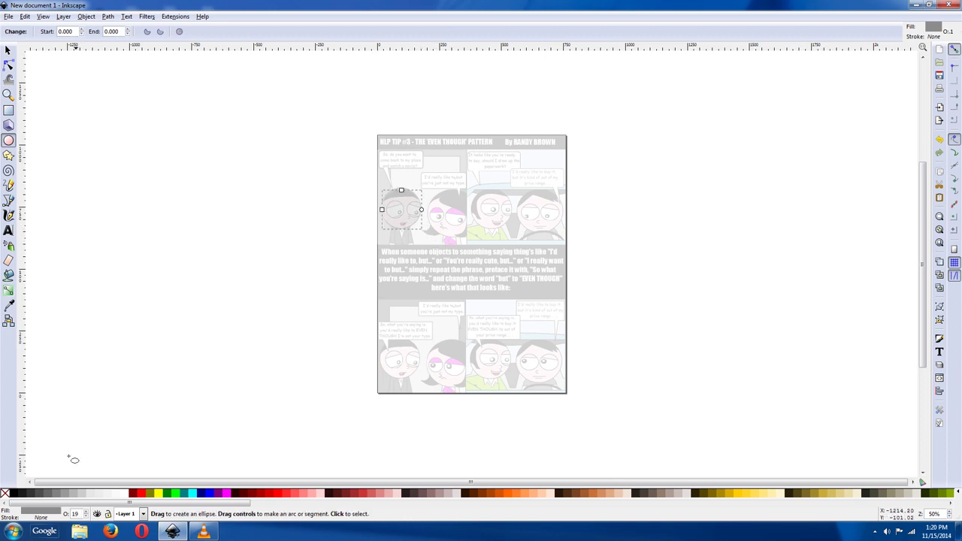
pyautogui.doubleClick(73, 516)
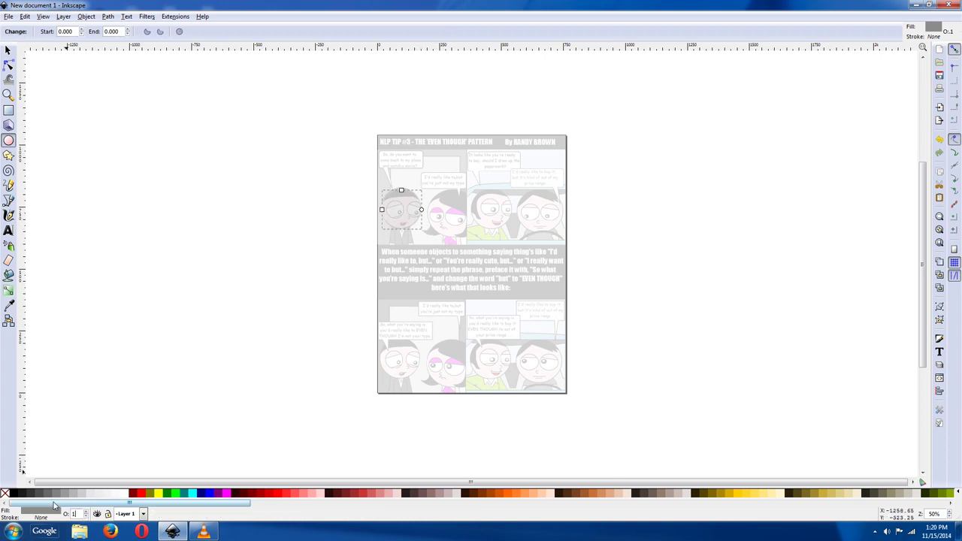
pyautogui.write('100')
pyautogui.press('Return')
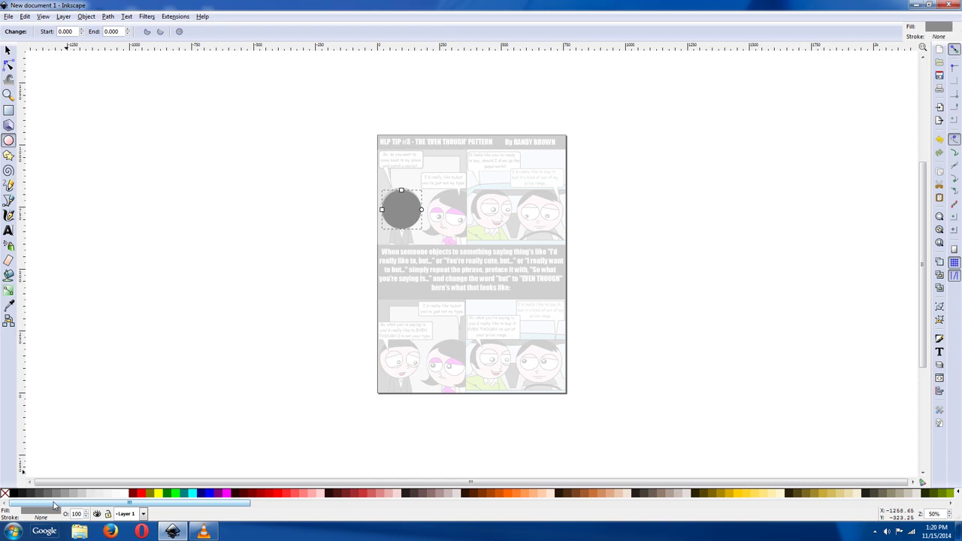
# Show the fill and stroke settings and fill the head circle with the light peach swatch #FFE6D5.
pyautogui.click(141, 16)
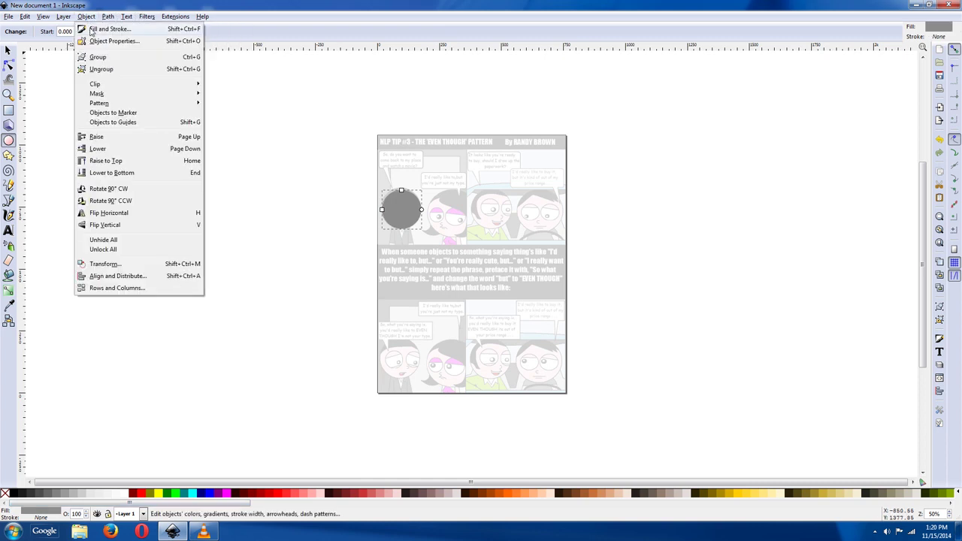
pyautogui.click(91, 30)
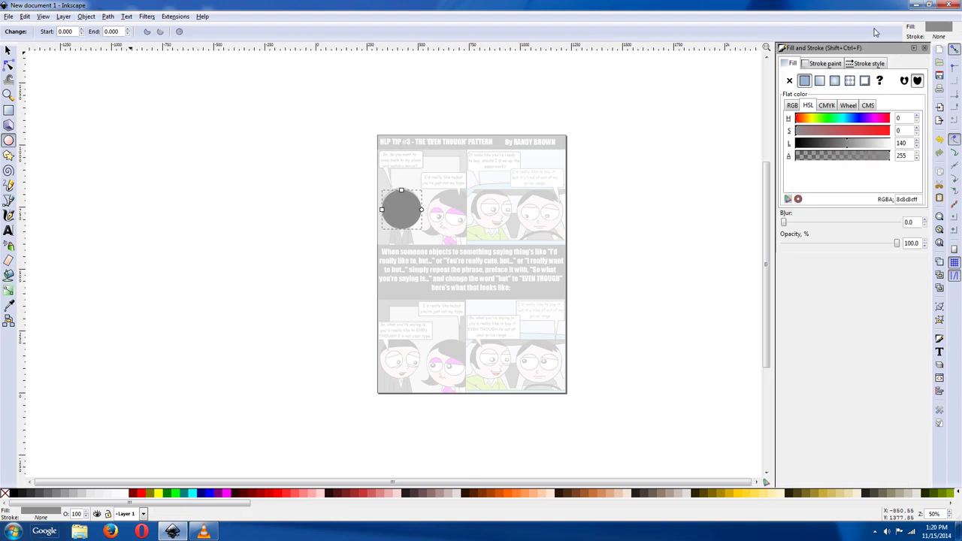
pyautogui.click(8, 95)
pyautogui.click(400, 209)
pyautogui.click(8, 49)
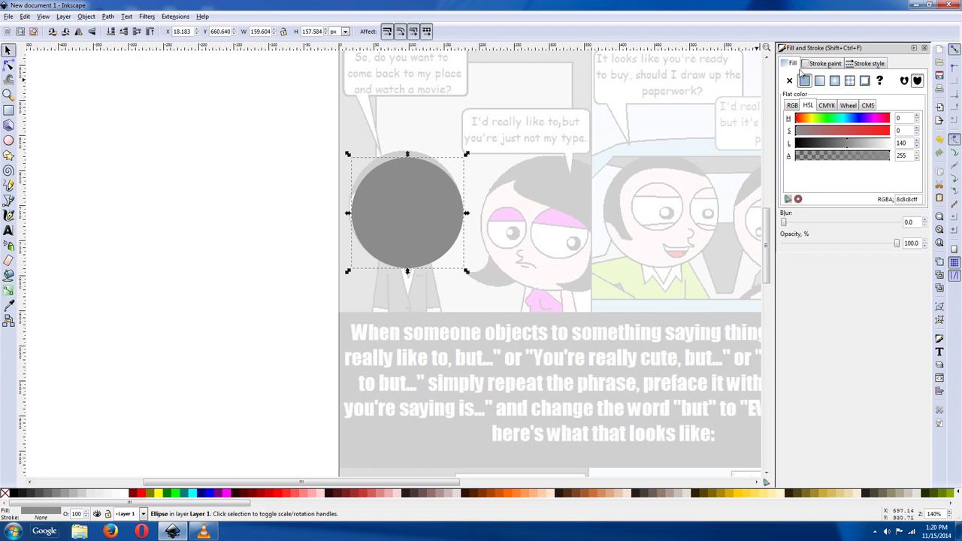
pyautogui.click(545, 495)
pyautogui.click(558, 497)
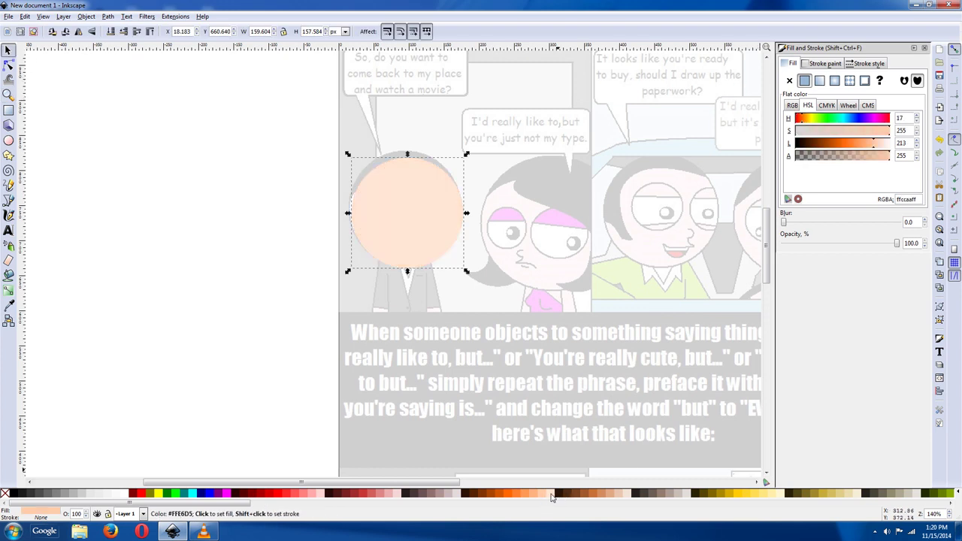
# Give the head circle a flat black outline with a stroke width of 2.2 px.
pyautogui.click(825, 64)
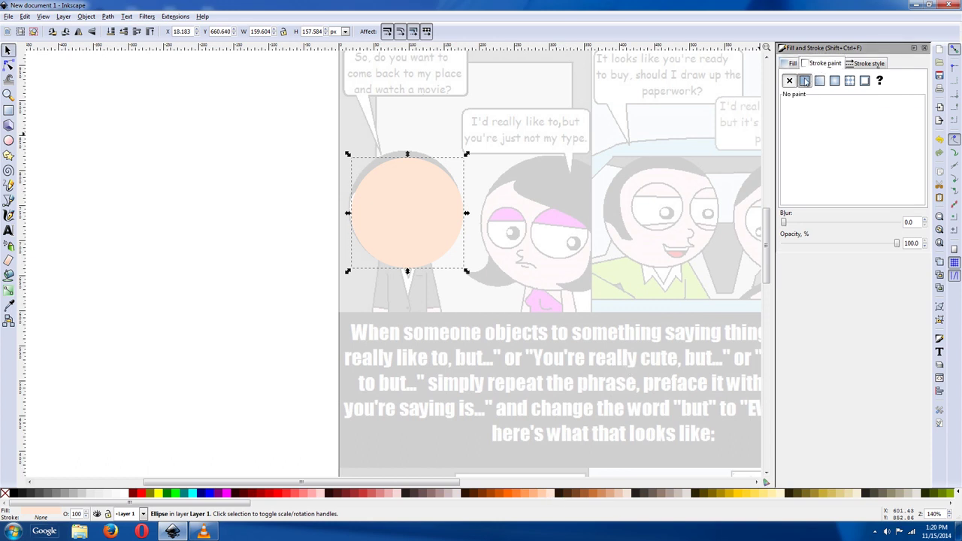
pyautogui.click(805, 81)
pyautogui.click(870, 64)
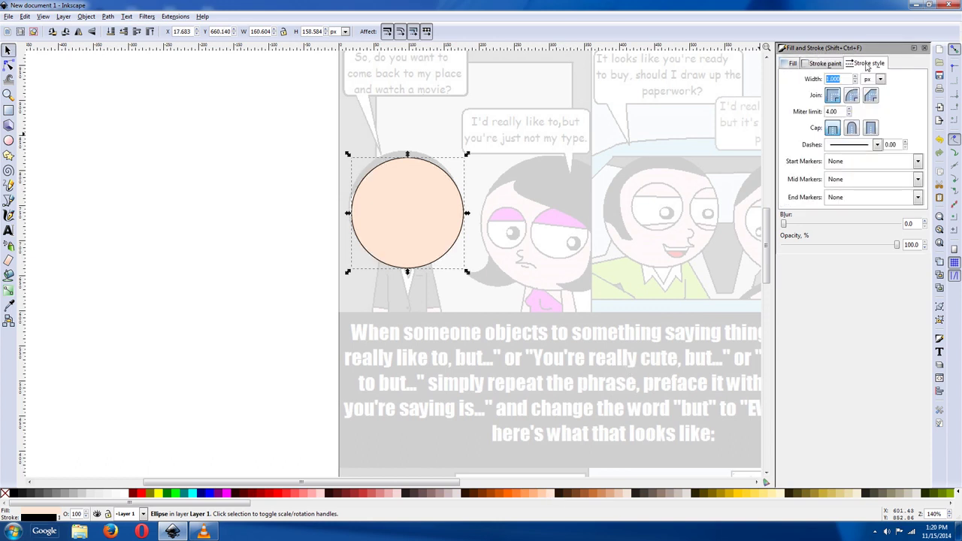
pyautogui.click(856, 77)
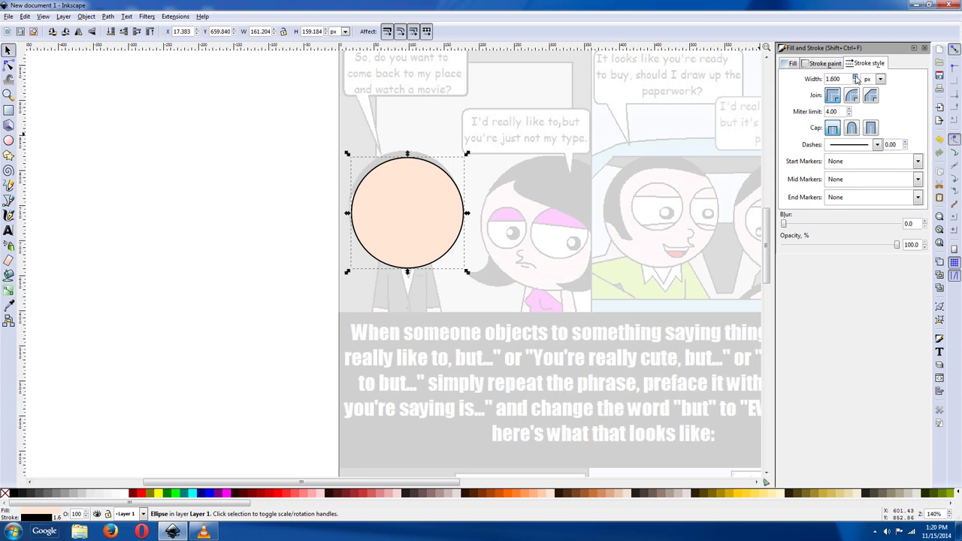
pyautogui.click(857, 78)
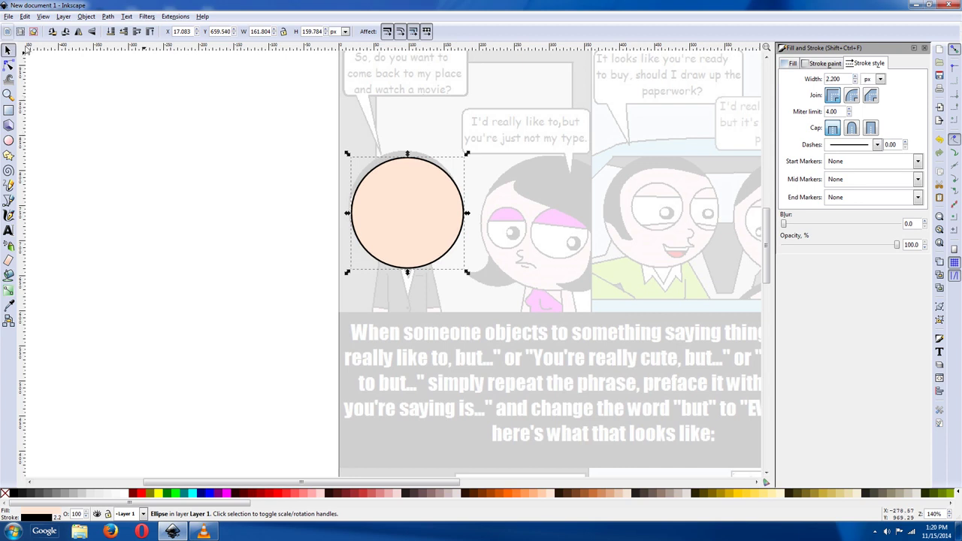
# Move the head circle beside the man's face, and scale a duplicate to about 58 × 53 px inside it as an eye.
pyautogui.moveTo(399, 217); pyautogui.dragTo(305, 207)
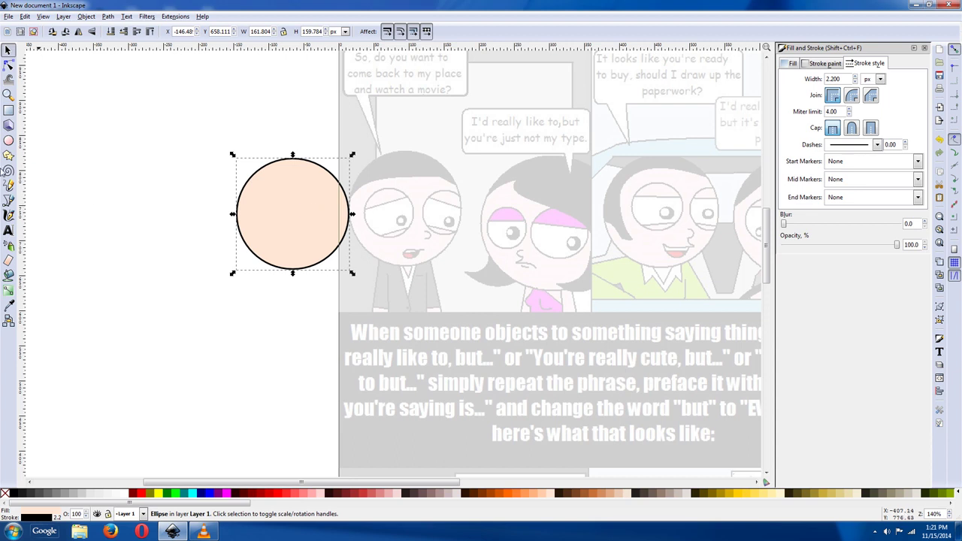
pyautogui.rightClick(290, 203)
pyautogui.click(310, 277)
pyautogui.moveTo(292, 210); pyautogui.dragTo(305, 217)
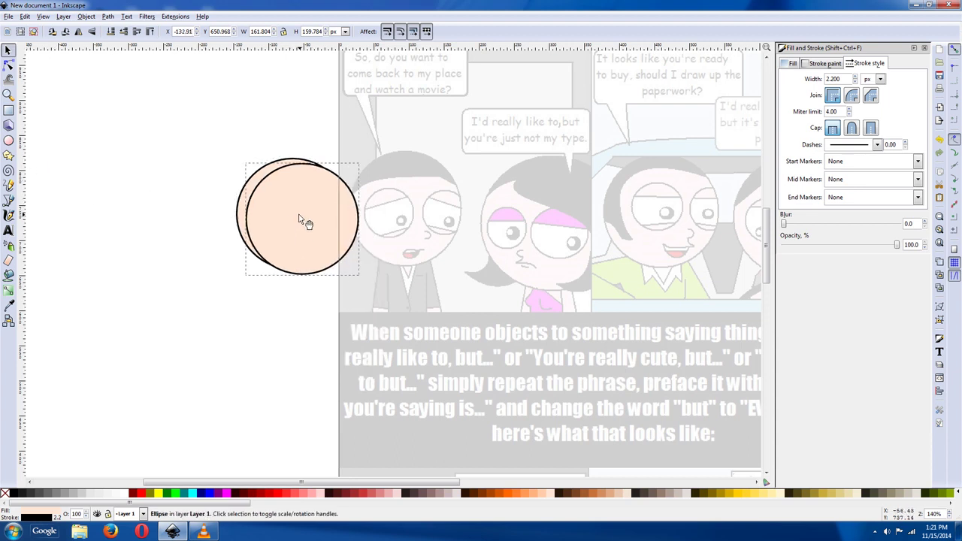
pyautogui.moveTo(362, 278)
pyautogui.mouseDown()
pyautogui.moveTo(282, 188)
pyautogui.moveTo(279, 208)
pyautogui.moveTo(308, 208)
pyautogui.moveTo(311, 226)
pyautogui.mouseUp()
# Set the eye circle's stroke width to 1.9 px.
pyautogui.click(849, 78)
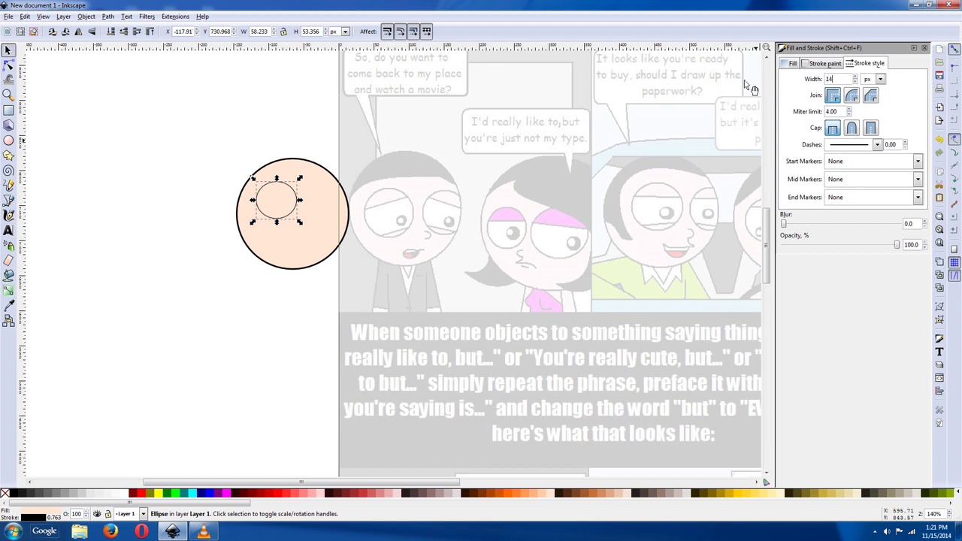
pyautogui.press('Return')
pyautogui.click(857, 76)
pyautogui.click(856, 76)
pyautogui.click(856, 76)
pyautogui.click(856, 76)
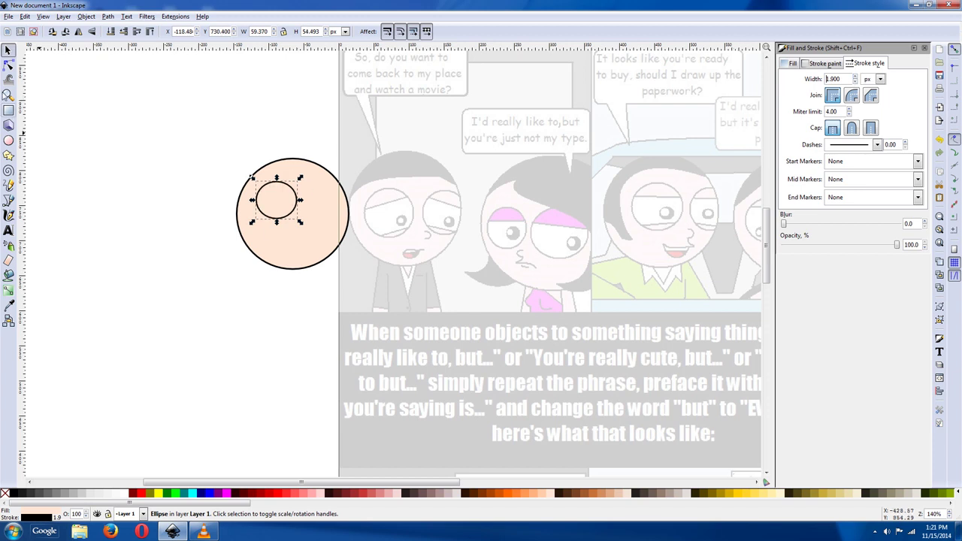
# Match the outlines of the eye circle and the head circle by setting both stroke widths to 2 px.
pyautogui.click(223, 201)
pyautogui.click(307, 249)
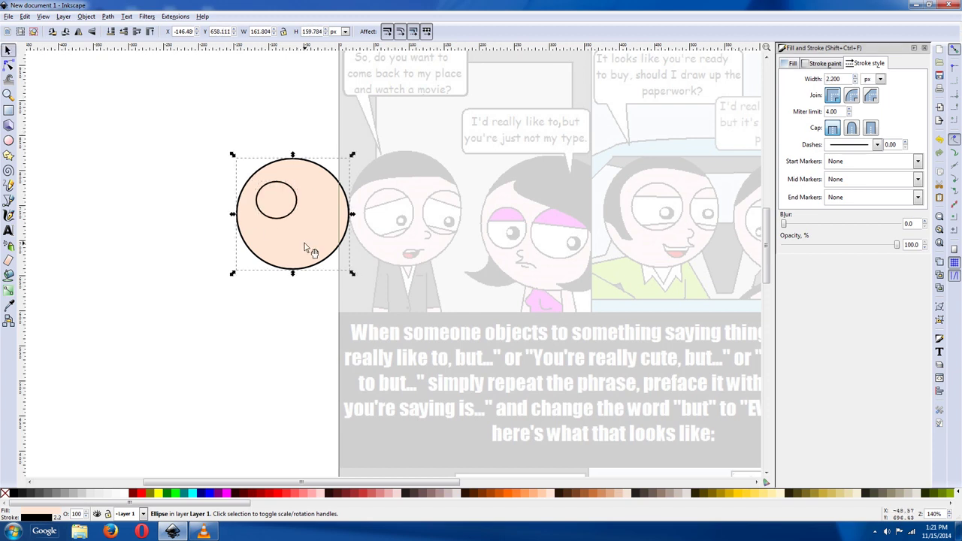
pyautogui.click(294, 200)
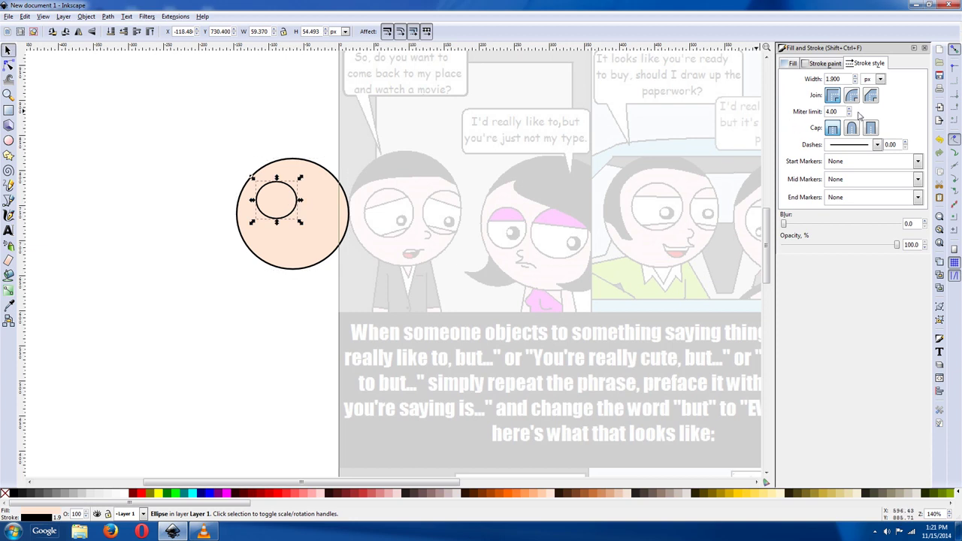
pyautogui.click(849, 80)
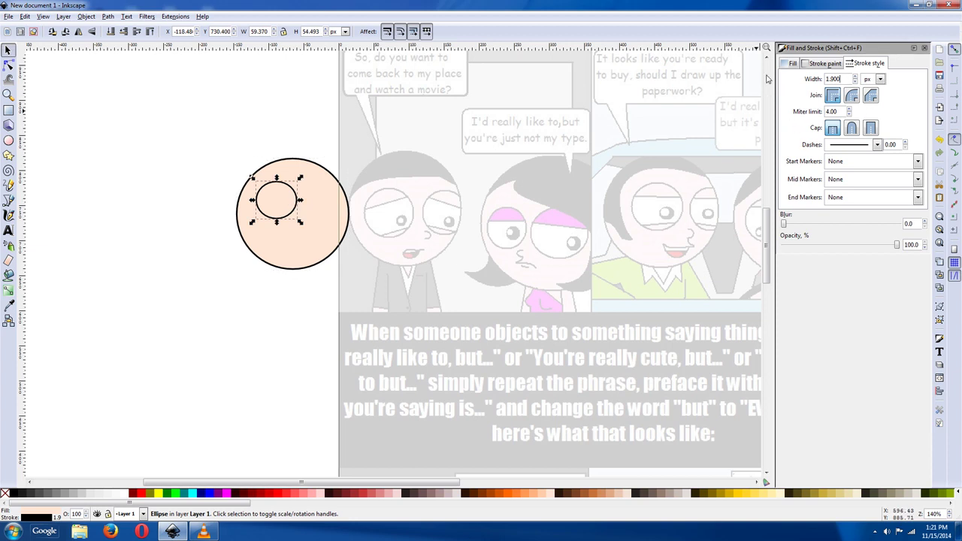
pyautogui.write('2')
pyautogui.press('Return')
pyautogui.click(315, 248)
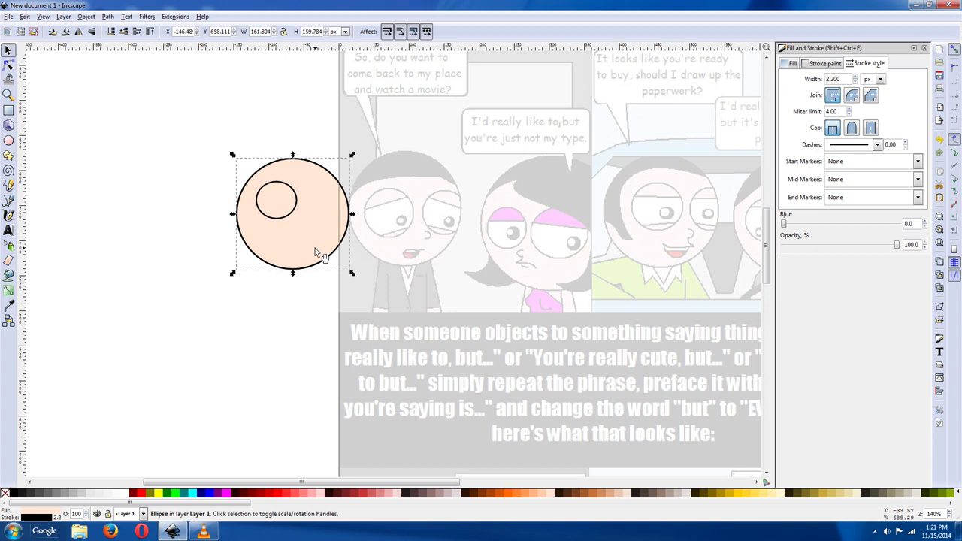
pyautogui.click(842, 79)
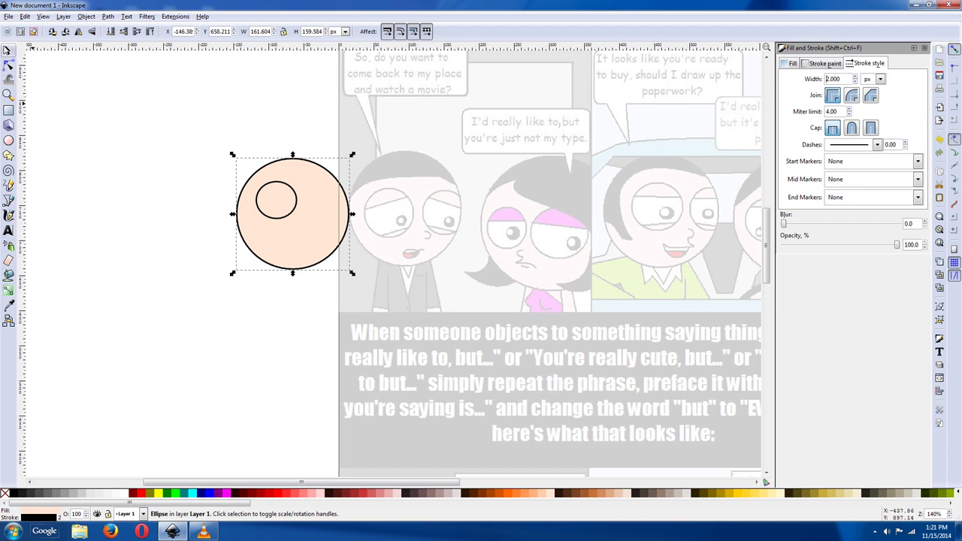
# Fill the eye circle with white and paste a copy scaled to about 37 × 35 px just below and to its right.
pyautogui.click(288, 211)
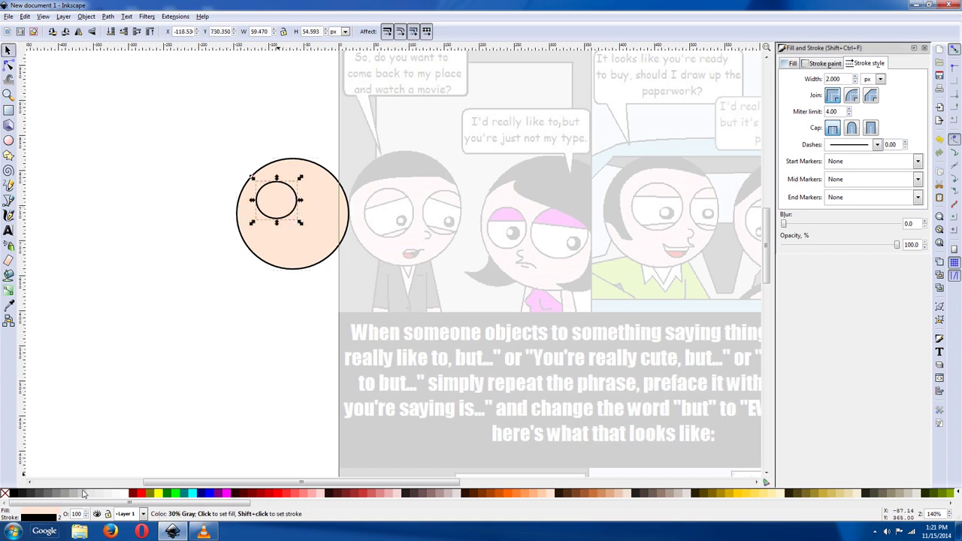
pyautogui.click(125, 495)
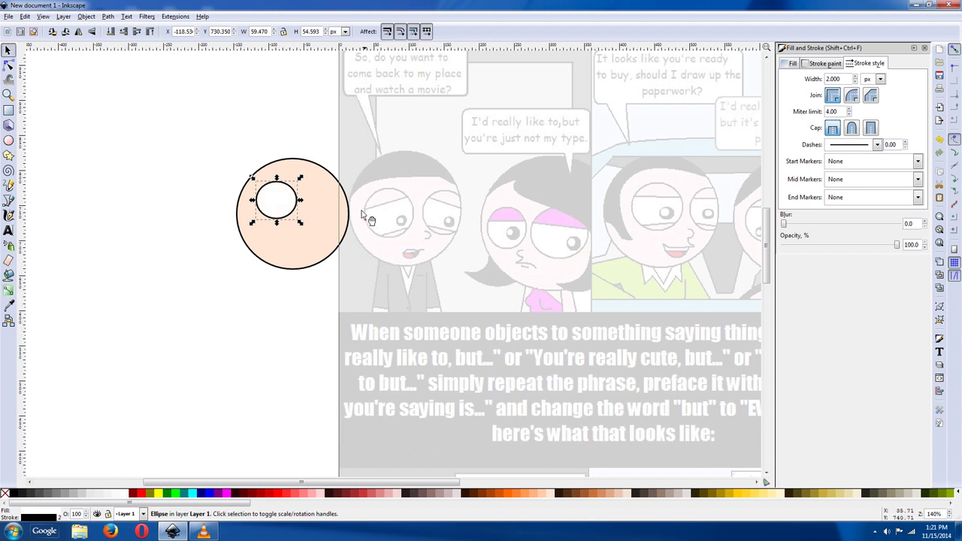
pyautogui.rightClick(269, 209)
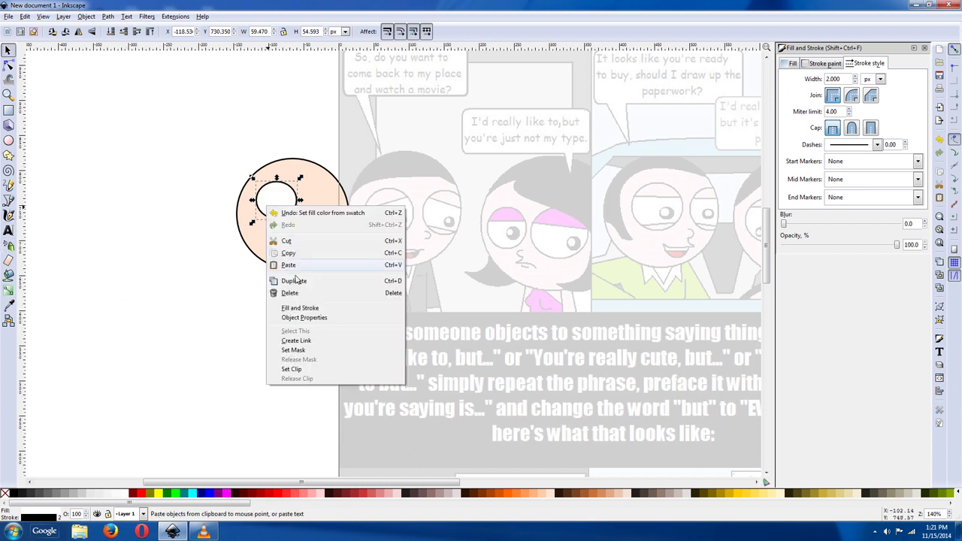
pyautogui.click(289, 251)
pyautogui.hotkey('ctrl', 'v')
pyautogui.moveTo(331, 263); pyautogui.dragTo(312, 249)
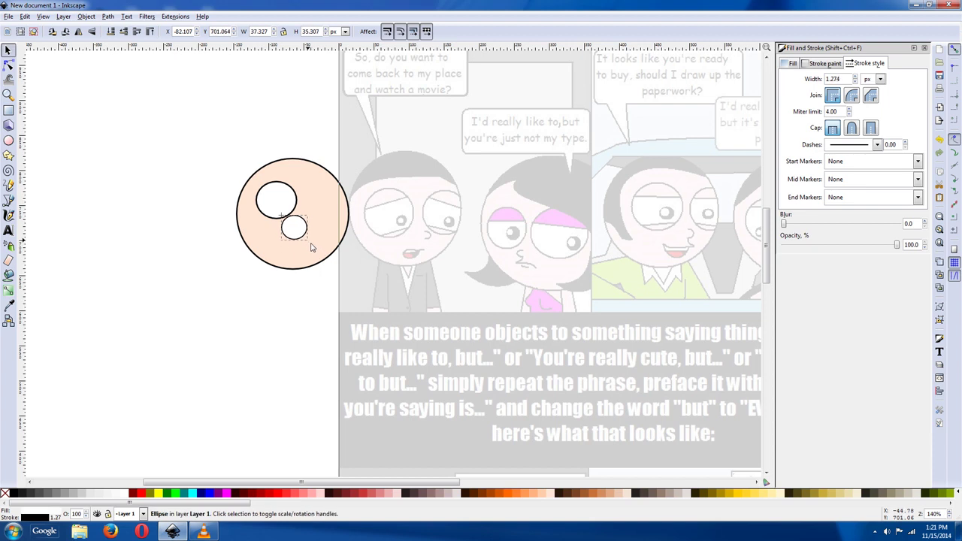
# Fill the small copied circle with black and shrink it to about 21 × 22 px for the pupil.
pyautogui.click(16, 495)
pyautogui.moveTo(299, 238)
pyautogui.mouseDown()
pyautogui.moveTo(278, 215)
pyautogui.moveTo(312, 236)
pyautogui.mouseUp()
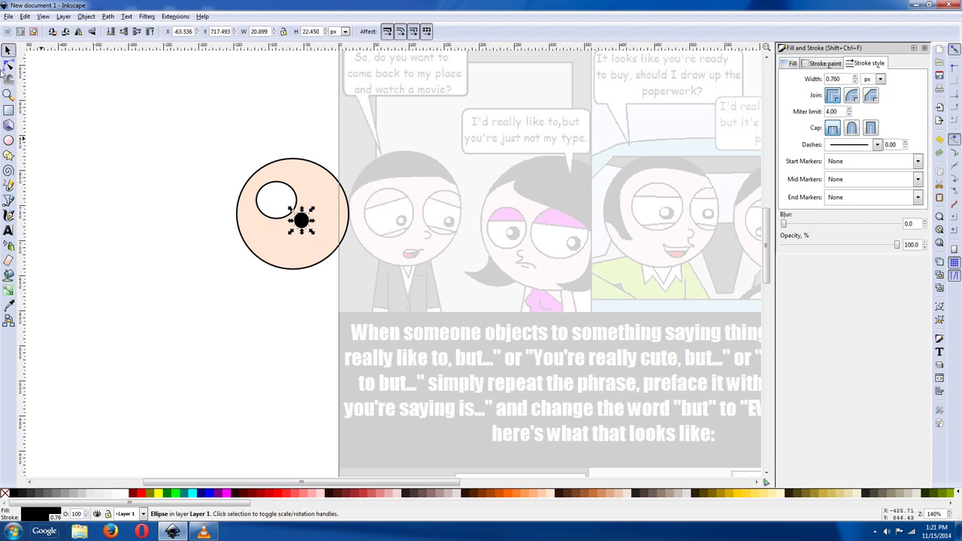
pyautogui.click(8, 94)
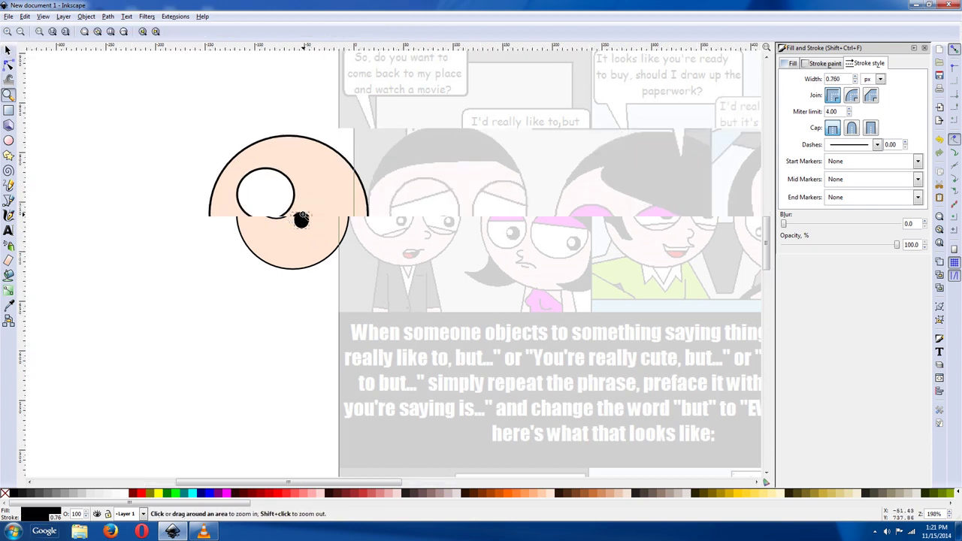
# Flatten the black pupil circle slightly to about 21 × 20 px.
pyautogui.click(302, 215)
pyautogui.click(302, 215)
pyautogui.click(301, 214)
pyautogui.click(301, 215)
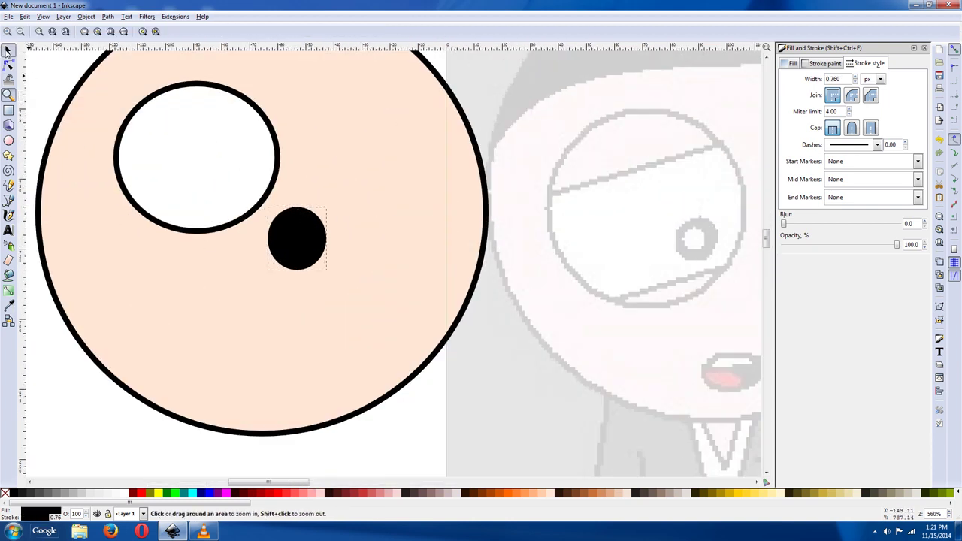
pyautogui.click(7, 51)
pyautogui.moveTo(296, 272); pyautogui.dragTo(299, 262)
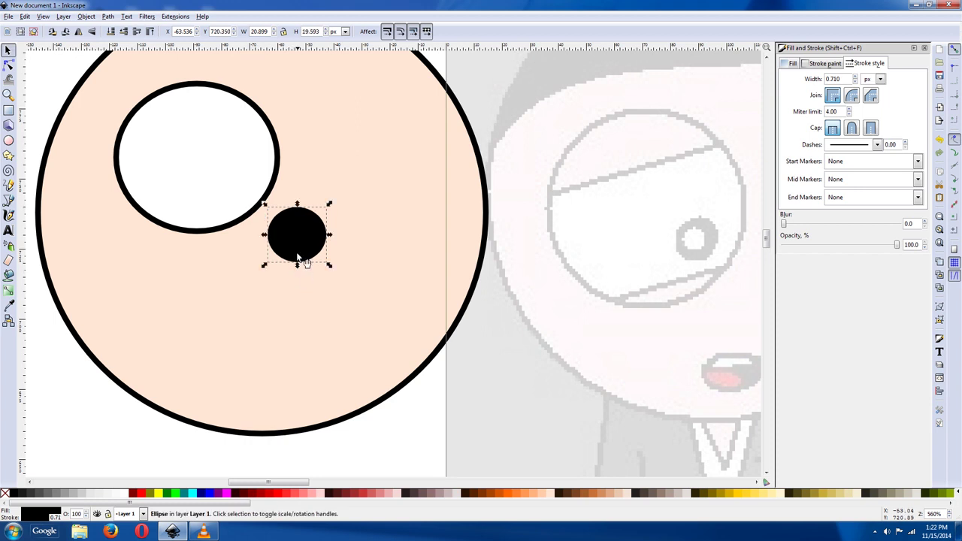
# Duplicate the pupil, shrink the copy to about 10 × 8 px, fill it white and place it in the pupil's upper left as a highlight.
pyautogui.rightClick(298, 256)
pyautogui.click(316, 314)
pyautogui.moveTo(328, 264); pyautogui.dragTo(299, 233)
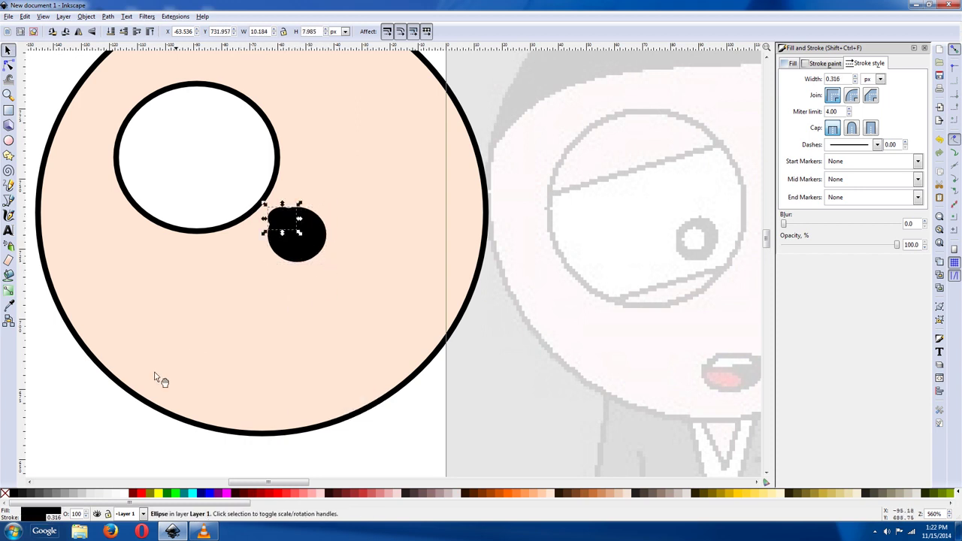
pyautogui.click(125, 494)
pyautogui.moveTo(281, 220); pyautogui.dragTo(290, 226)
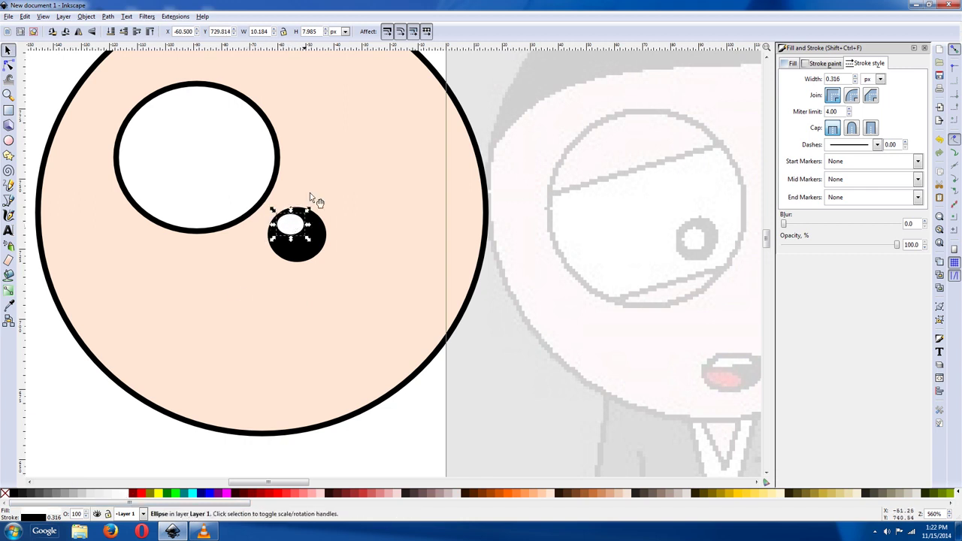
pyautogui.click(240, 473)
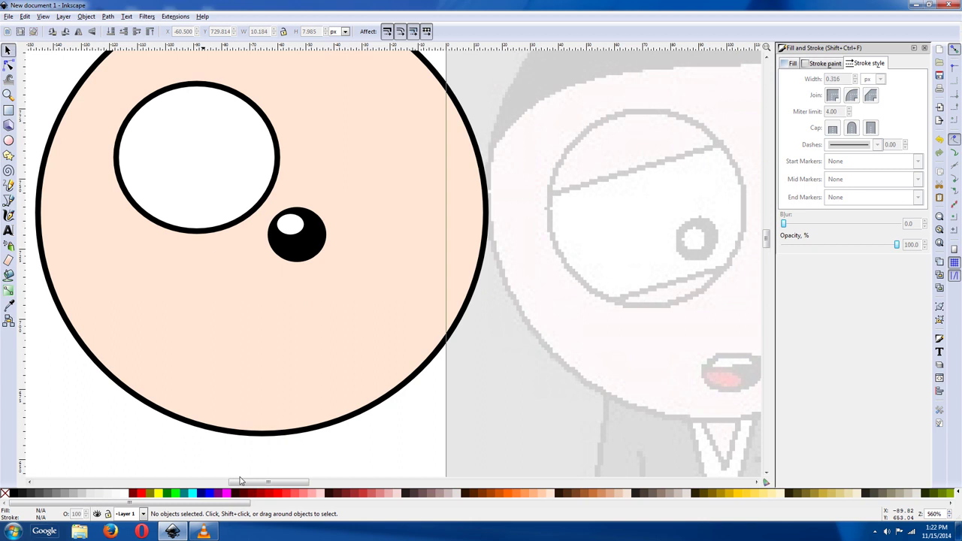
pyautogui.moveTo(348, 195); pyautogui.dragTo(230, 279)
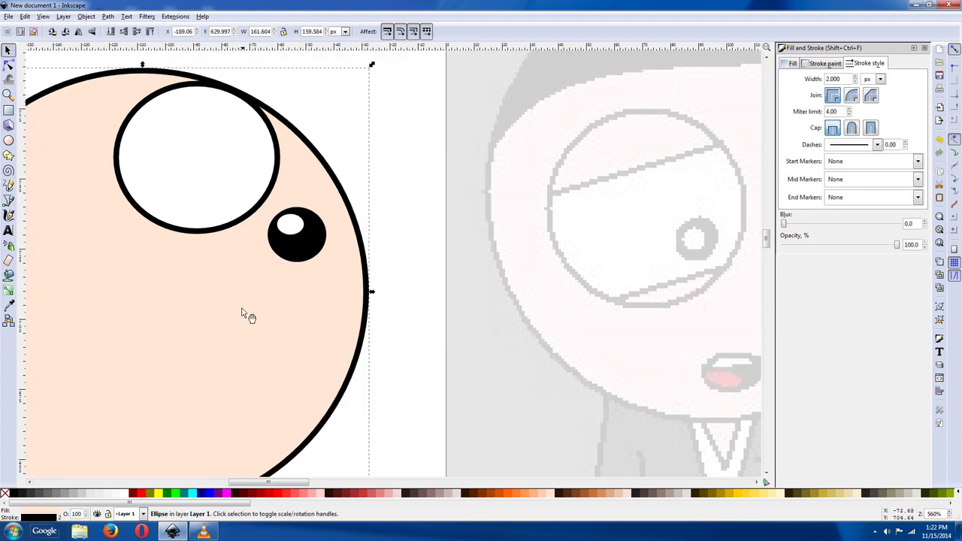
pyautogui.hotkey('ctrl', 'z')
pyautogui.click(370, 446)
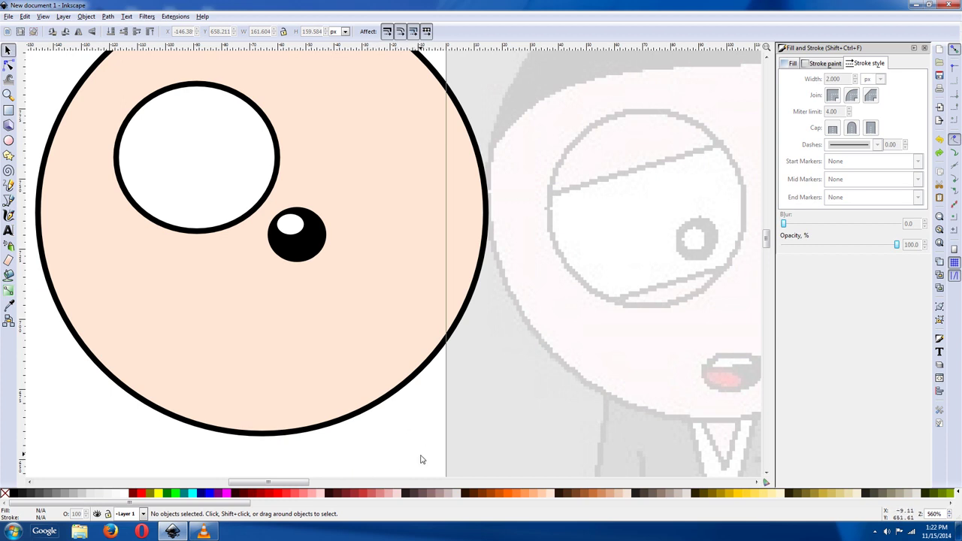
# Group the black pupil with its white highlight and move the group into the lower-right part of the white eye circle.
pyautogui.moveTo(412, 453); pyautogui.dragTo(250, 204)
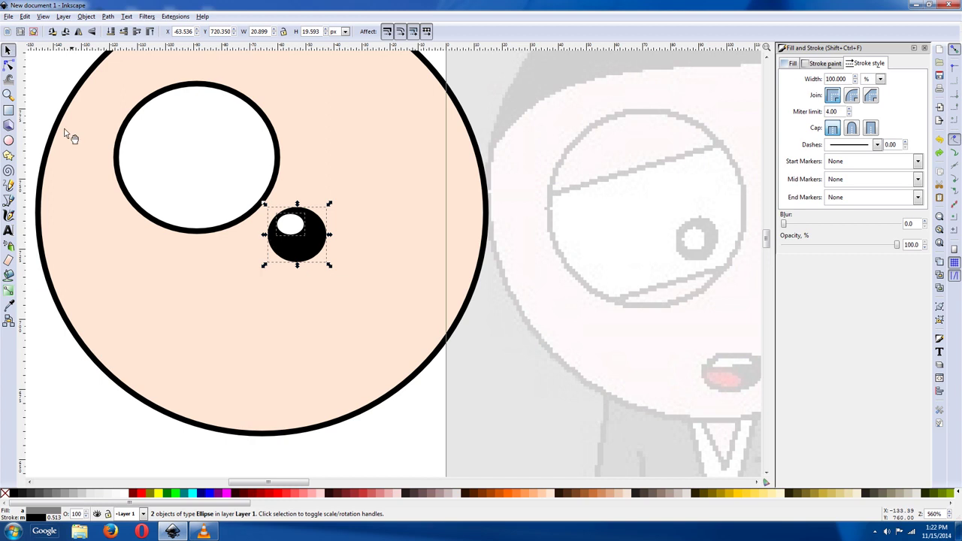
pyautogui.click(108, 16)
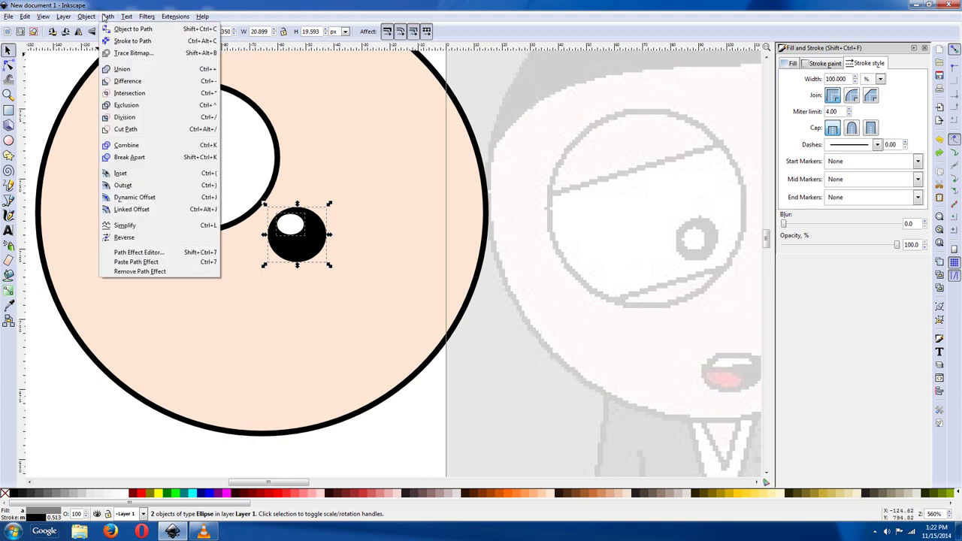
pyautogui.moveTo(90, 19)
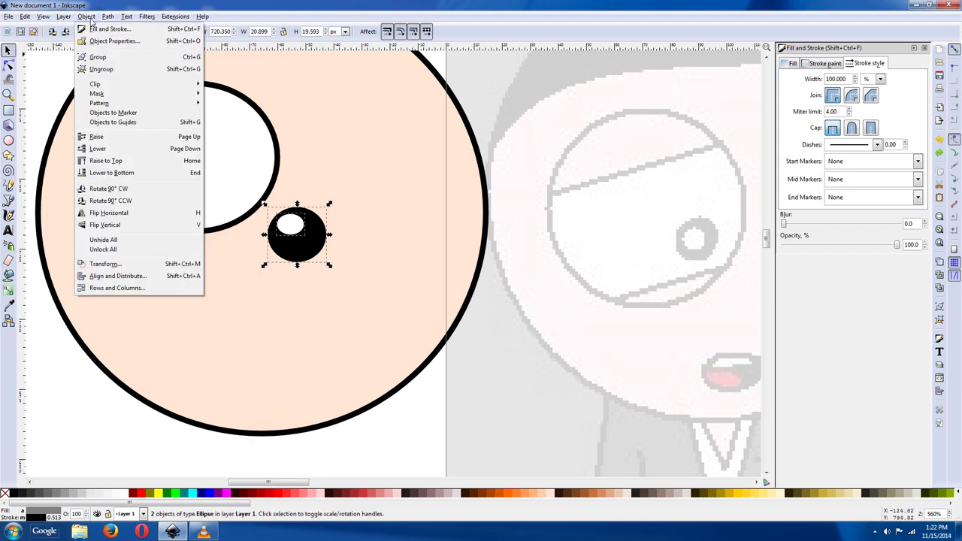
pyautogui.press('Escape')
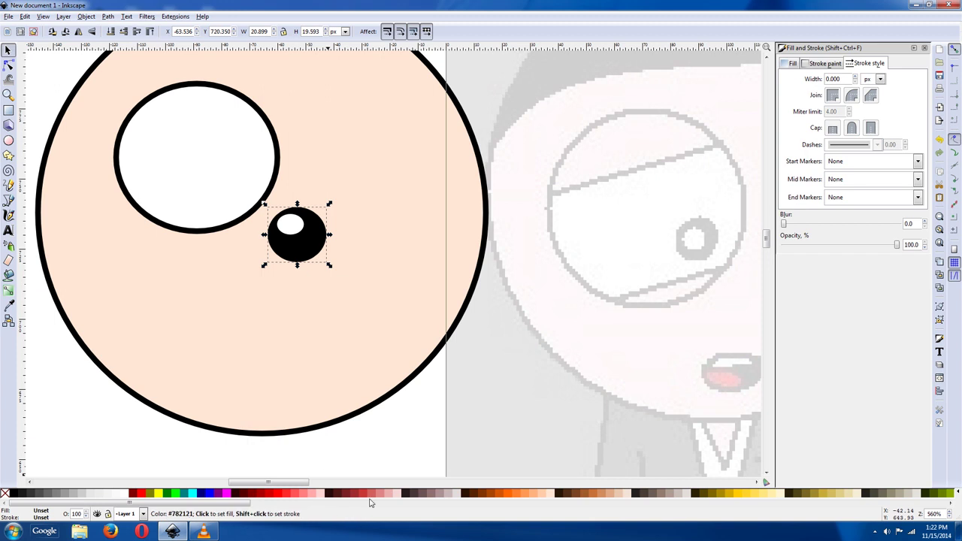
pyautogui.press('Escape')
pyautogui.click(291, 232)
pyautogui.moveTo(292, 231); pyautogui.dragTo(217, 172)
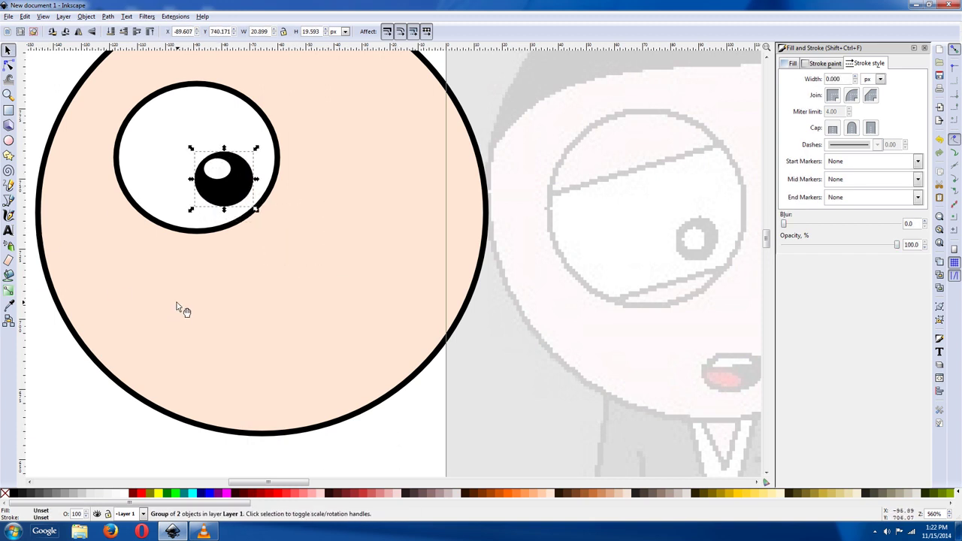
# Draw a closed, slanted four-cornered shape over the upper part of the eye and fill it with the head's peach skin colour.
pyautogui.press('-')
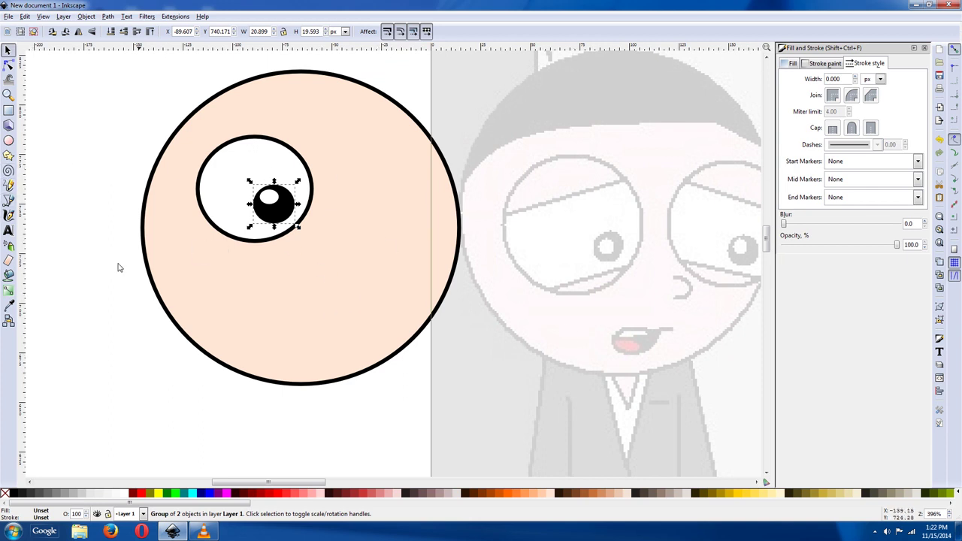
pyautogui.click(8, 200)
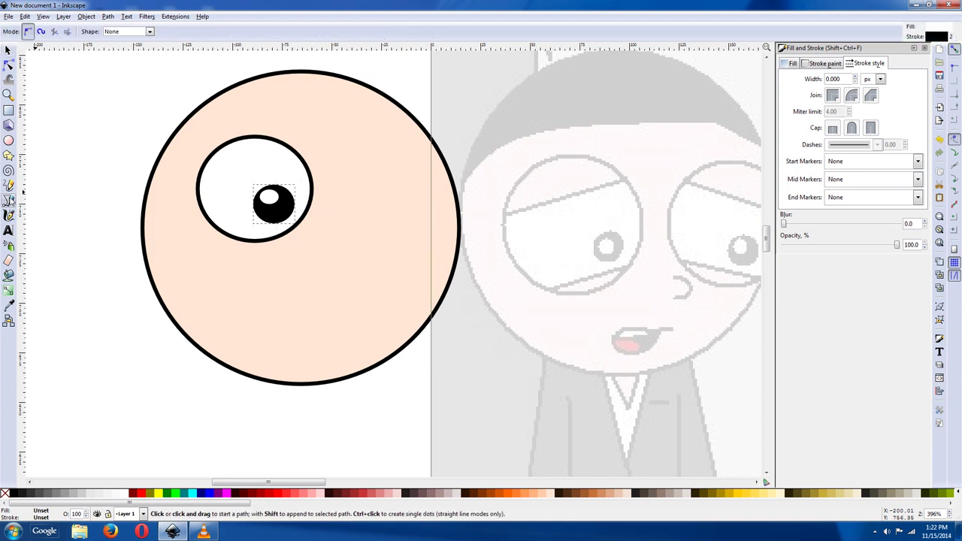
pyautogui.click(178, 182)
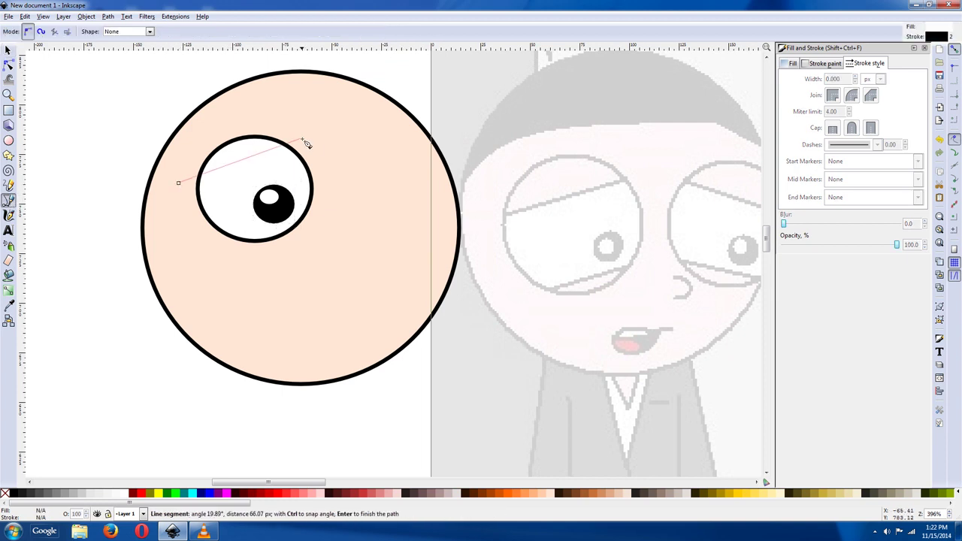
pyautogui.click(317, 142)
pyautogui.click(286, 103)
pyautogui.click(178, 150)
pyautogui.click(178, 183)
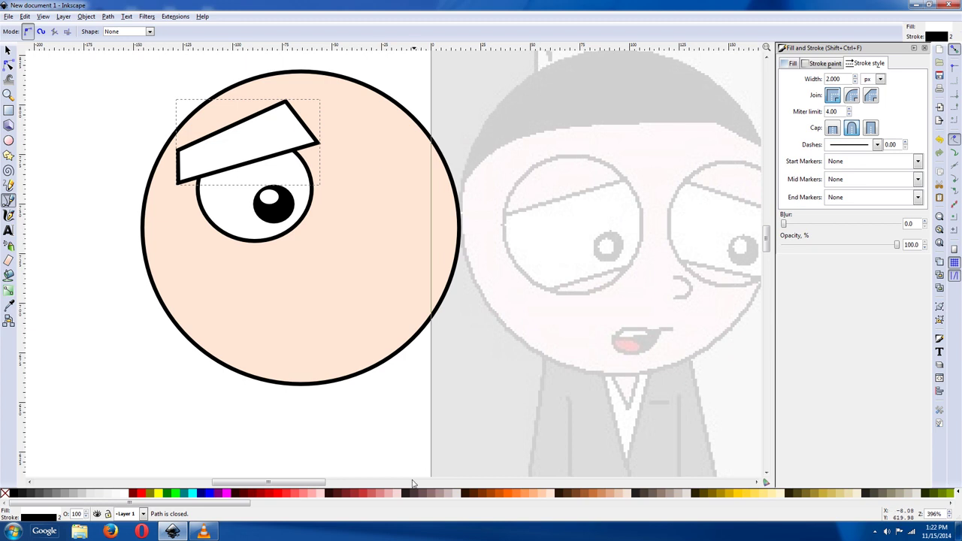
pyautogui.click(552, 494)
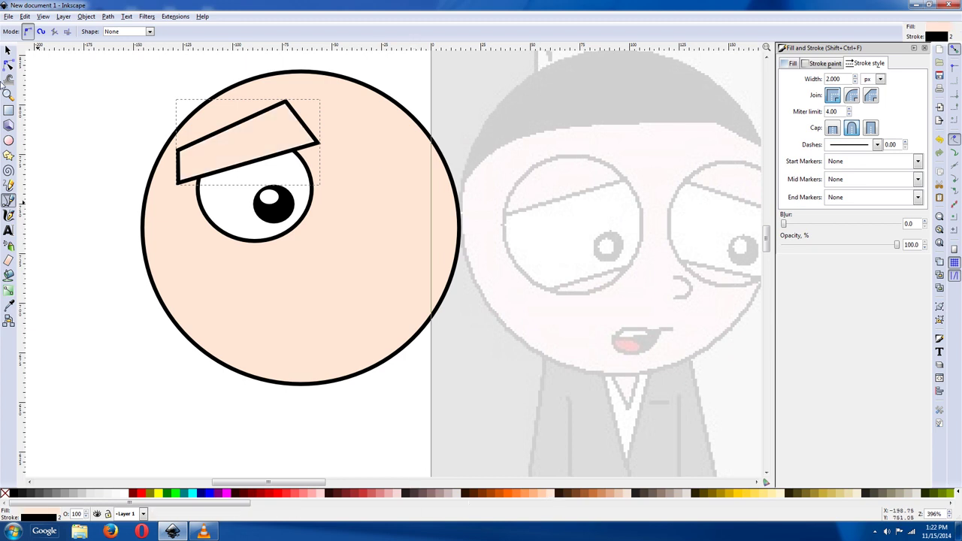
# Divide the eye circle with the slanted shape and fill the resulting upper piece with the peach skin colour as an eyelid.
pyautogui.click(8, 50)
pyautogui.click(241, 218)
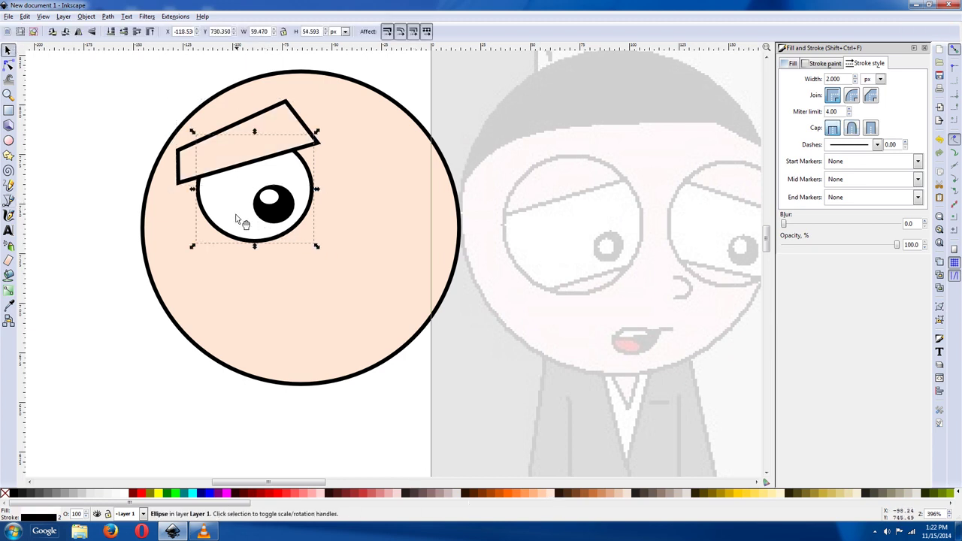
pyautogui.keyDown('shift'); pyautogui.click(284, 121); pyautogui.keyUp('shift')
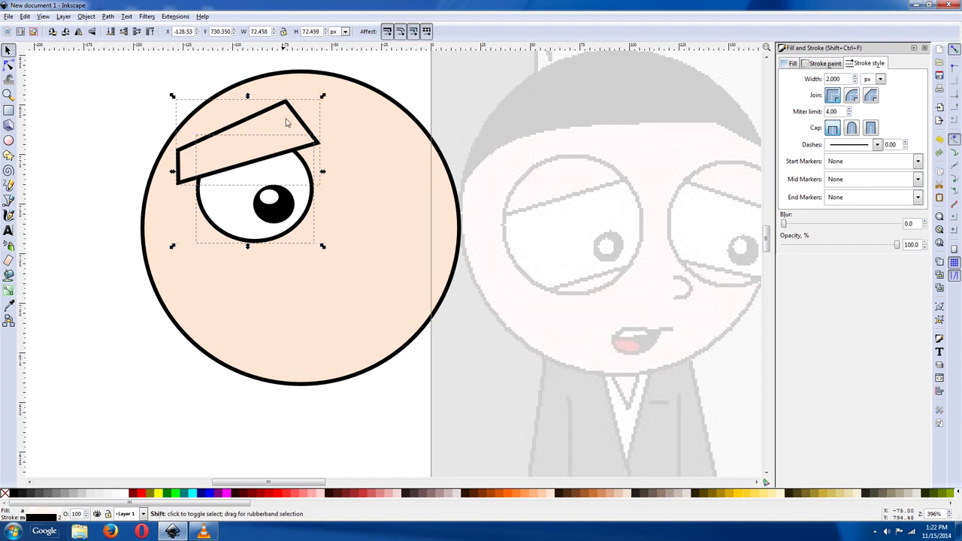
pyautogui.click(109, 17)
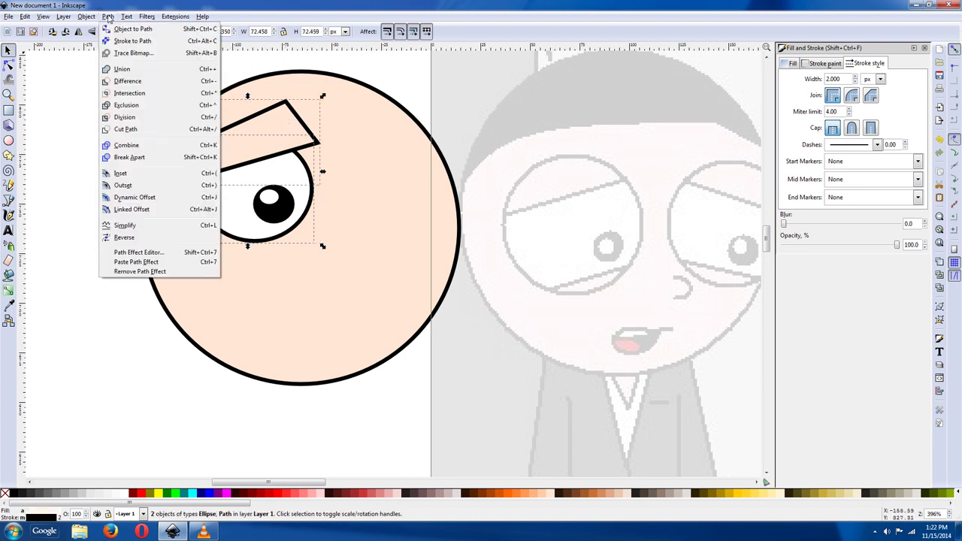
pyautogui.click(126, 118)
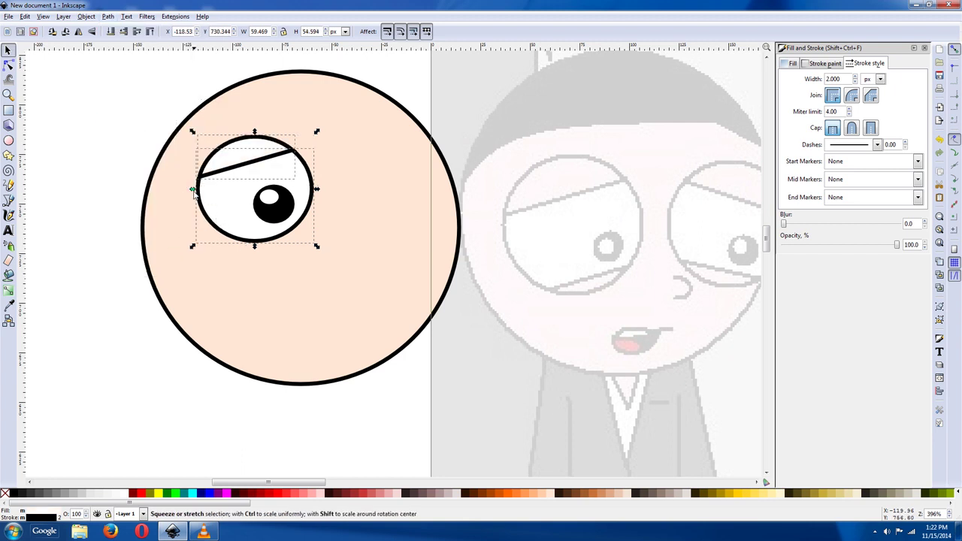
pyautogui.press('Escape')
pyautogui.click(217, 160)
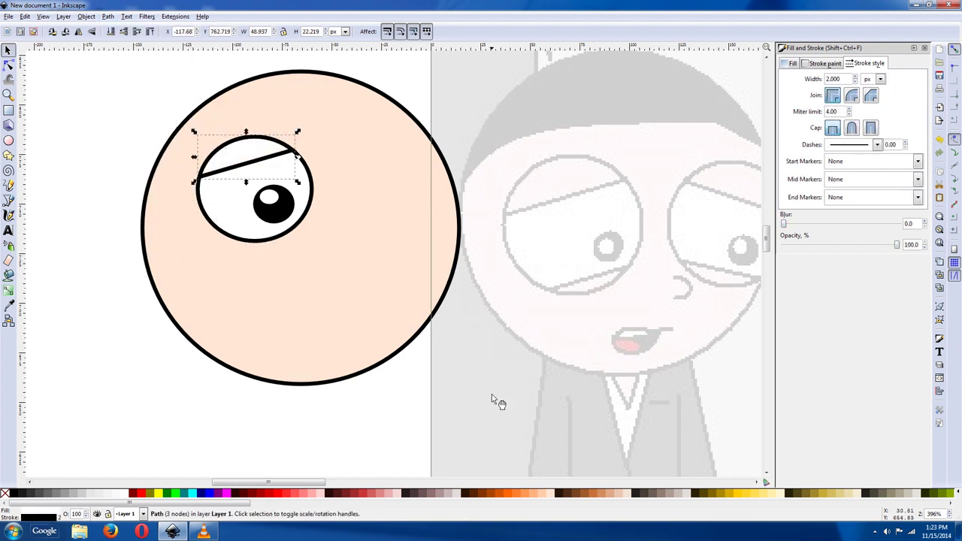
pyautogui.click(555, 498)
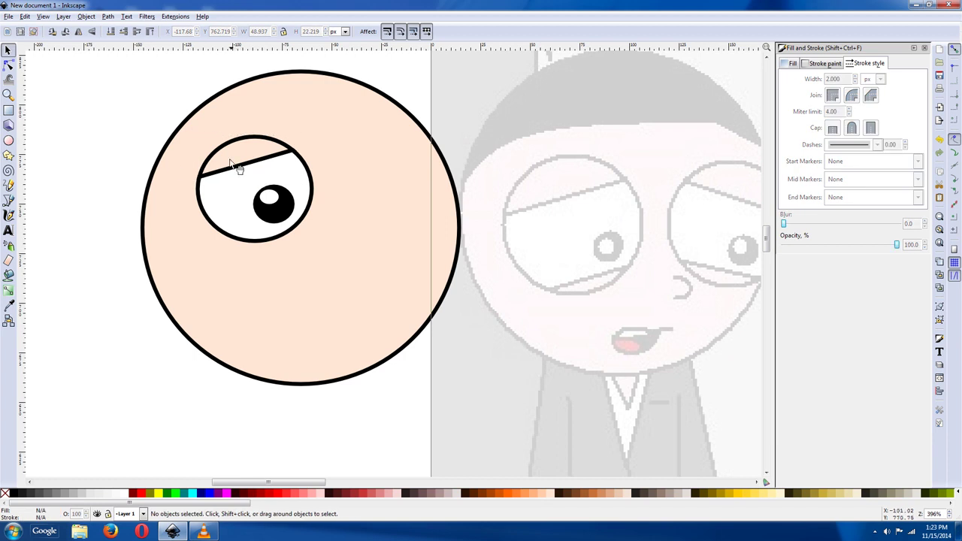
pyautogui.moveTo(242, 158); pyautogui.dragTo(97, 142)
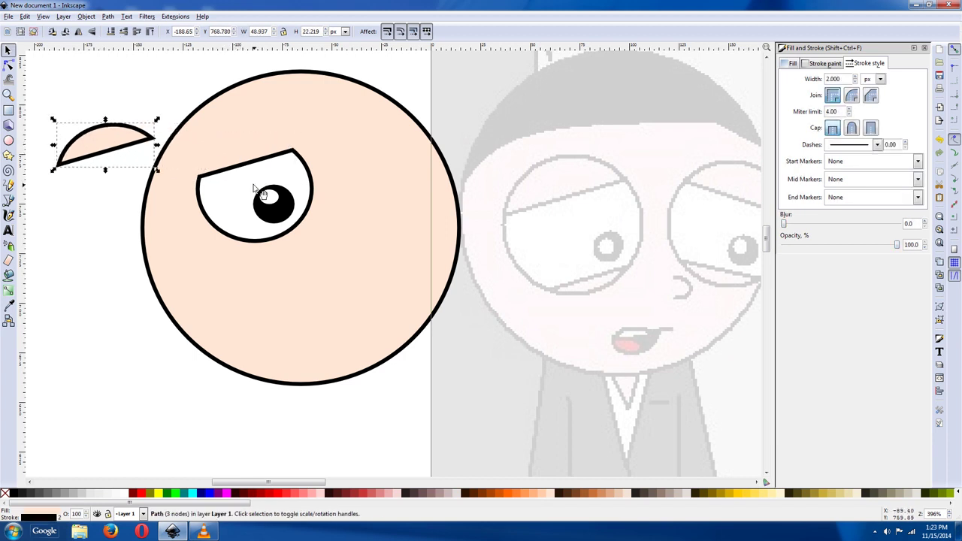
pyautogui.hotkey('ctrl', 'z')
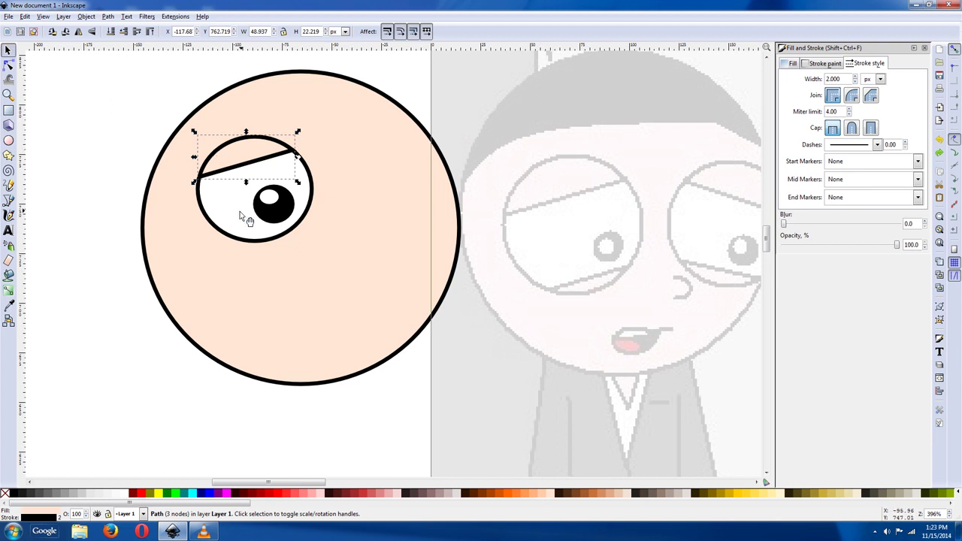
pyautogui.click(137, 421)
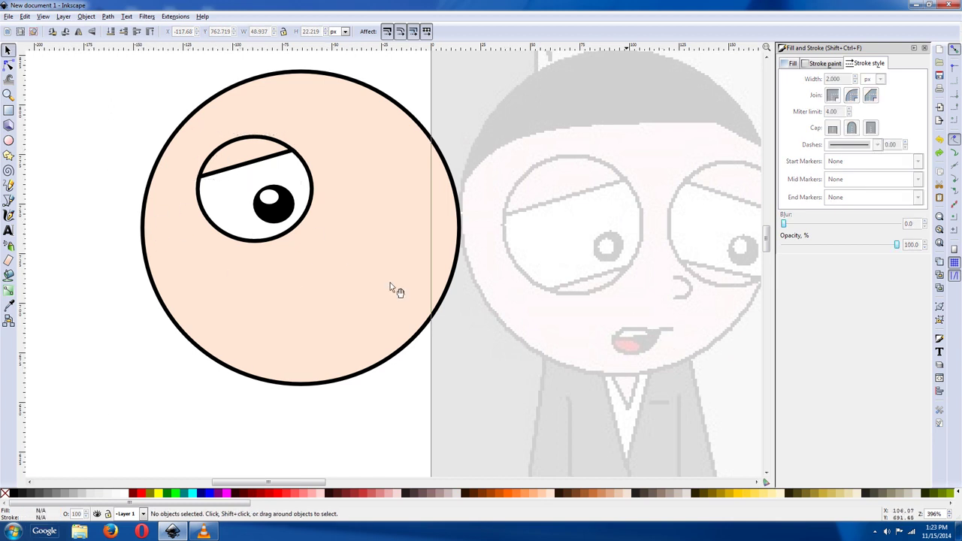
# Draw an open mouth with an upturned right corner freehand on the lower part of the face and fill it with medium grey.
pyautogui.click(8, 185)
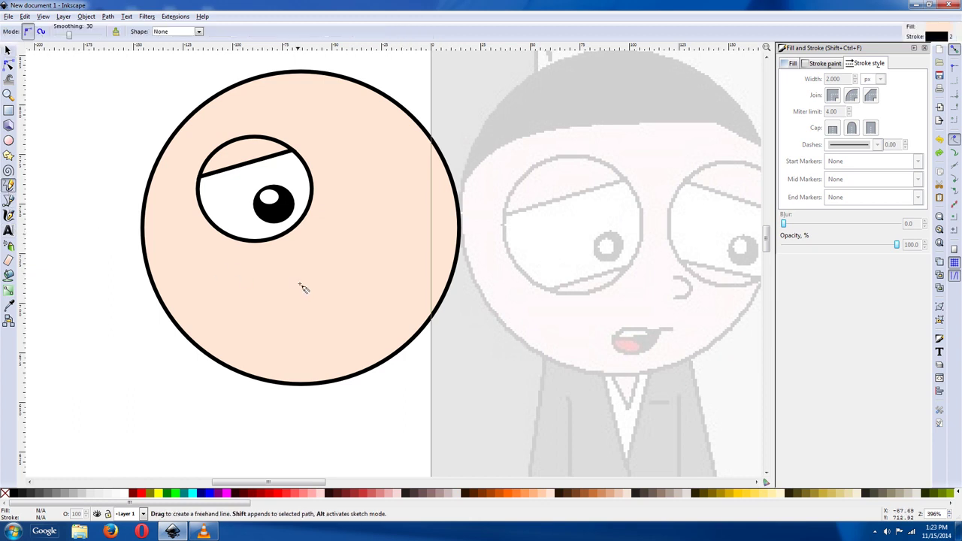
pyautogui.moveTo(349, 299); pyautogui.dragTo(332, 307)
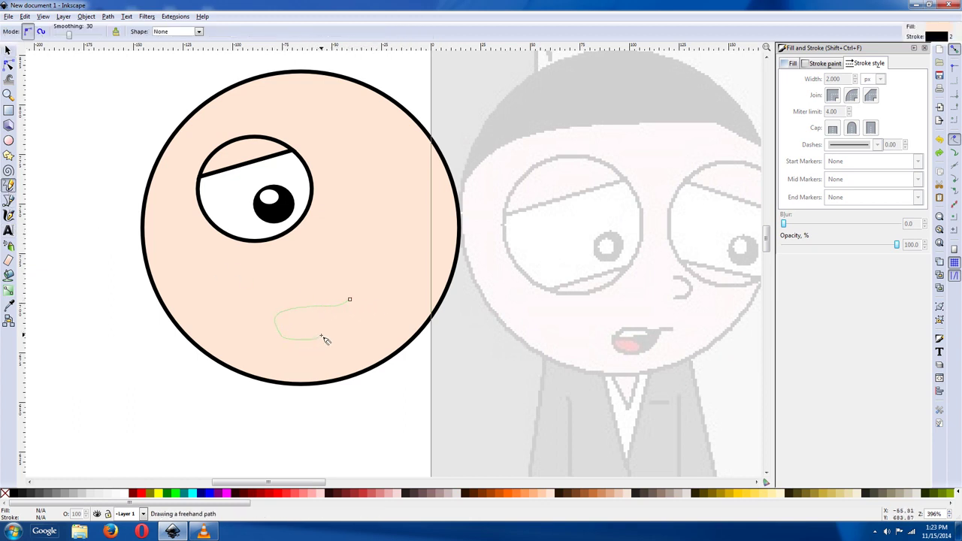
pyautogui.moveTo(333, 312); pyautogui.dragTo(348, 301)
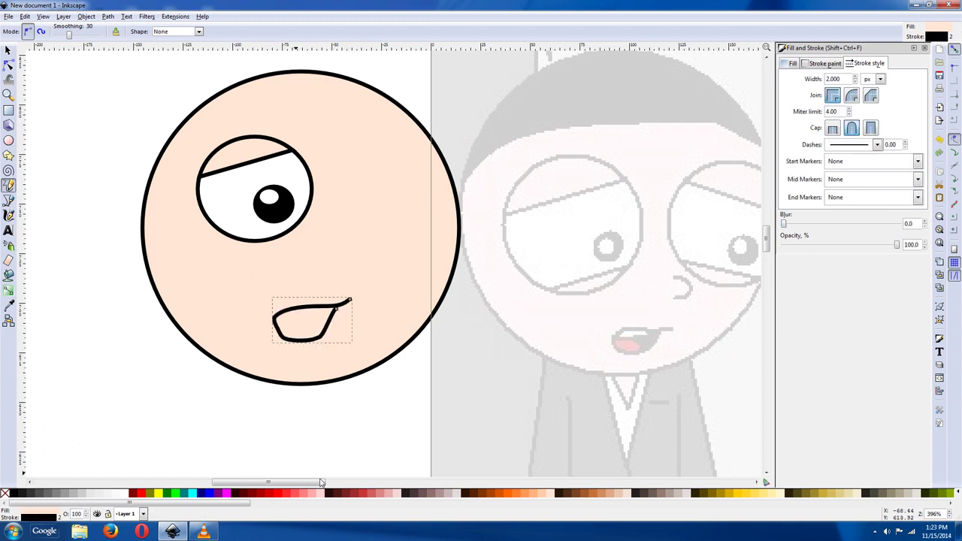
pyautogui.click(13, 493)
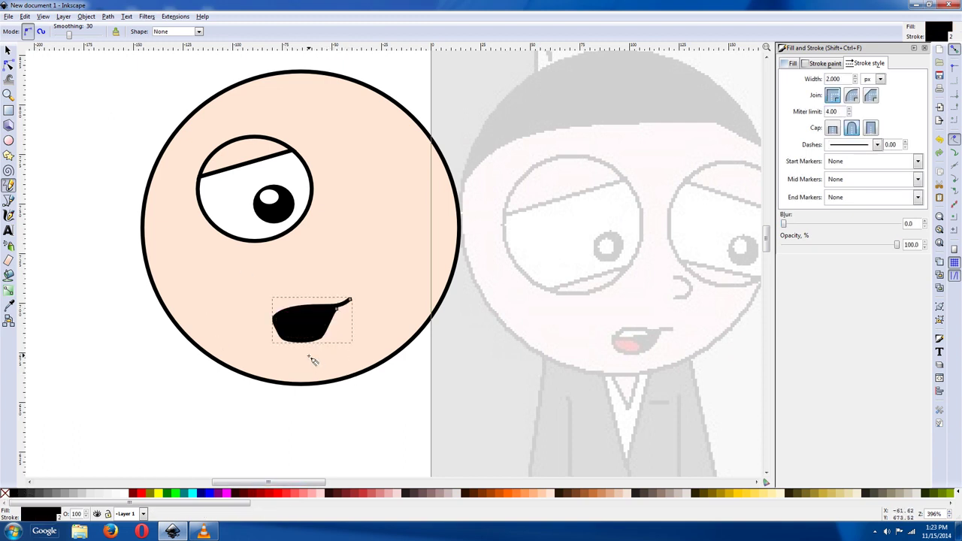
pyautogui.click(65, 496)
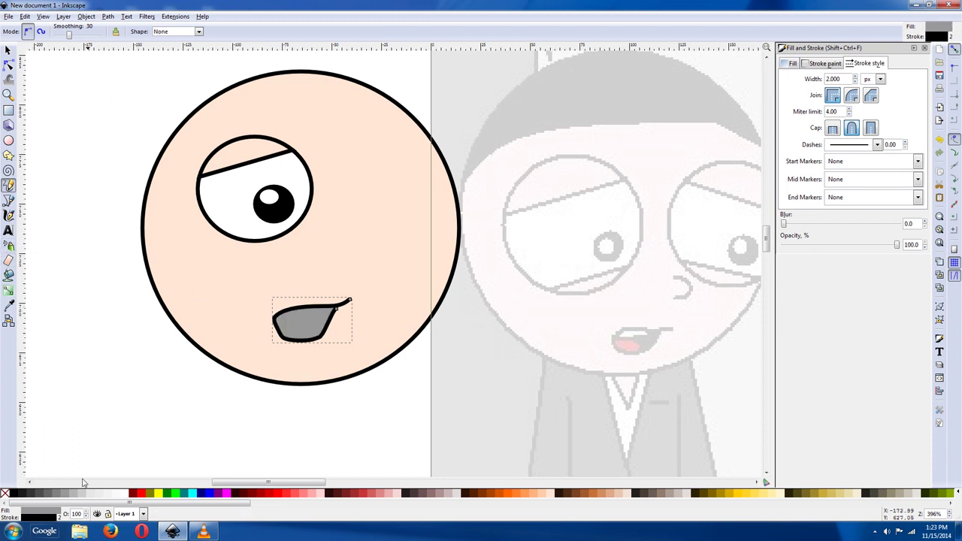
# Draw a closed freehand tongue shape overlapping the lower part of the mouth and fill it with light pinkish red.
pyautogui.click(9, 199)
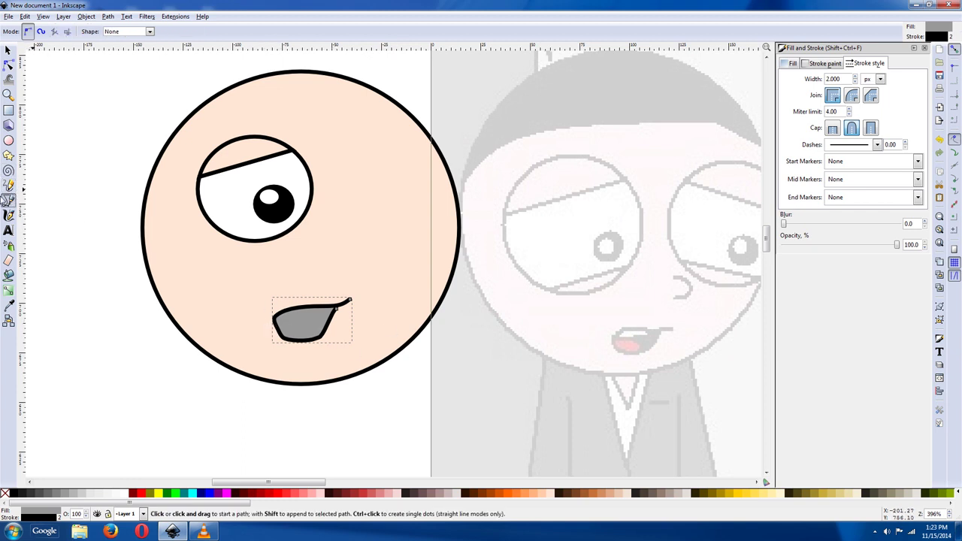
pyautogui.click(9, 184)
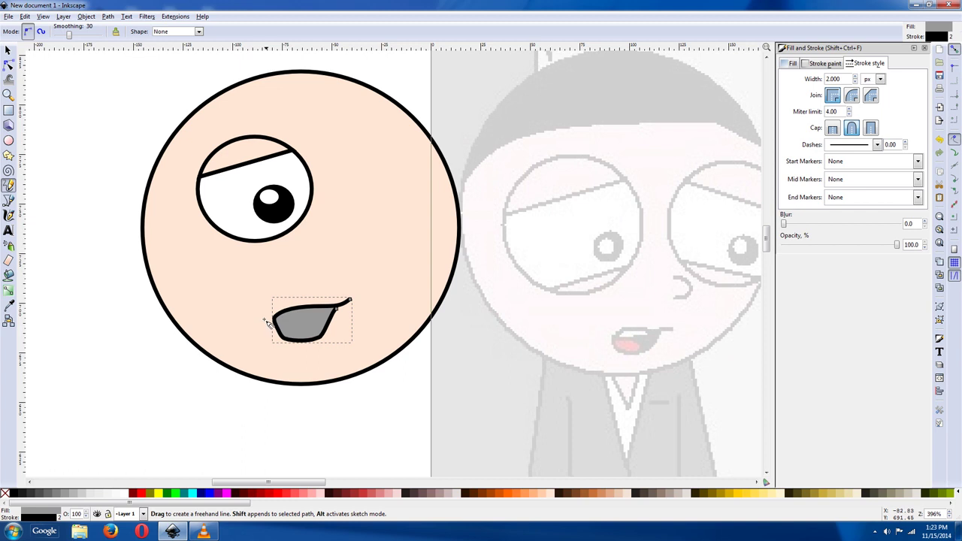
pyautogui.moveTo(267, 324); pyautogui.dragTo(264, 322)
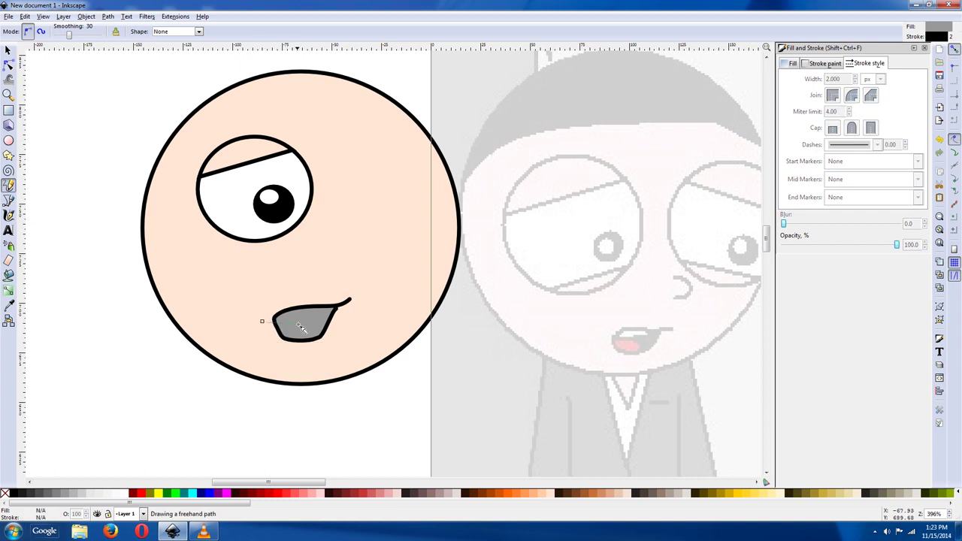
pyautogui.moveTo(261, 331); pyautogui.dragTo(262, 323)
pyautogui.click(313, 494)
pyautogui.click(308, 494)
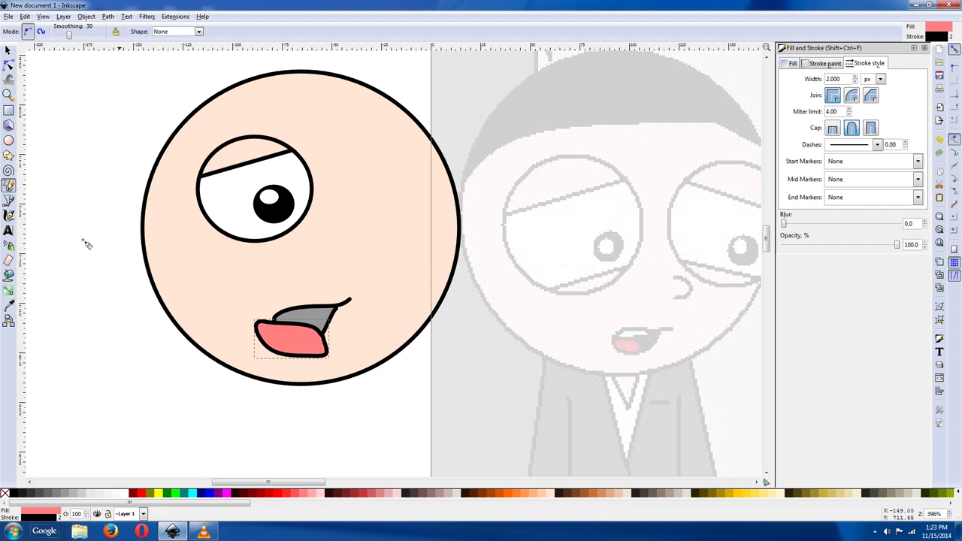
# Divide the grey mouth with the overlapping tongue shape and fill the resulting lower piece with light pink as the tongue.
pyautogui.click(7, 50)
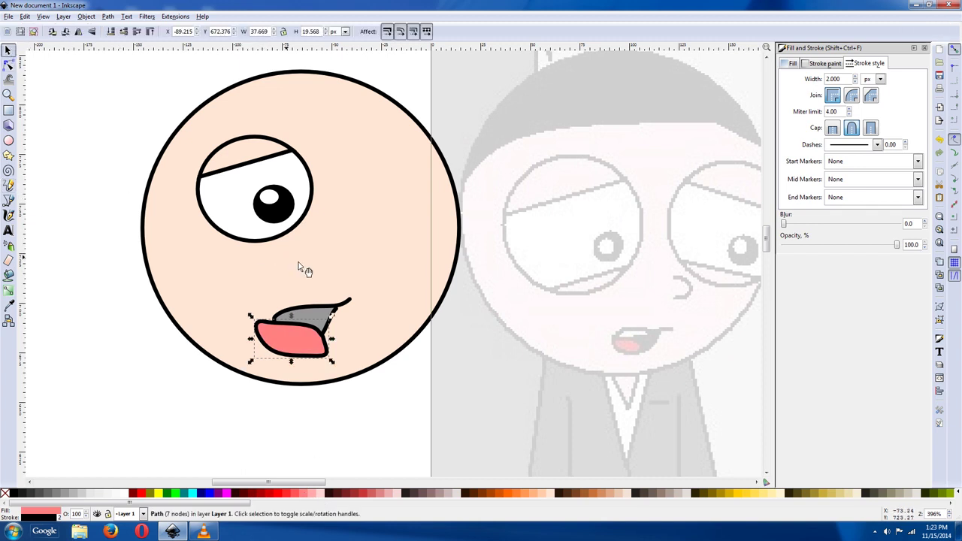
pyautogui.keyDown('shift'); pyautogui.click(331, 314); pyautogui.keyUp('shift')
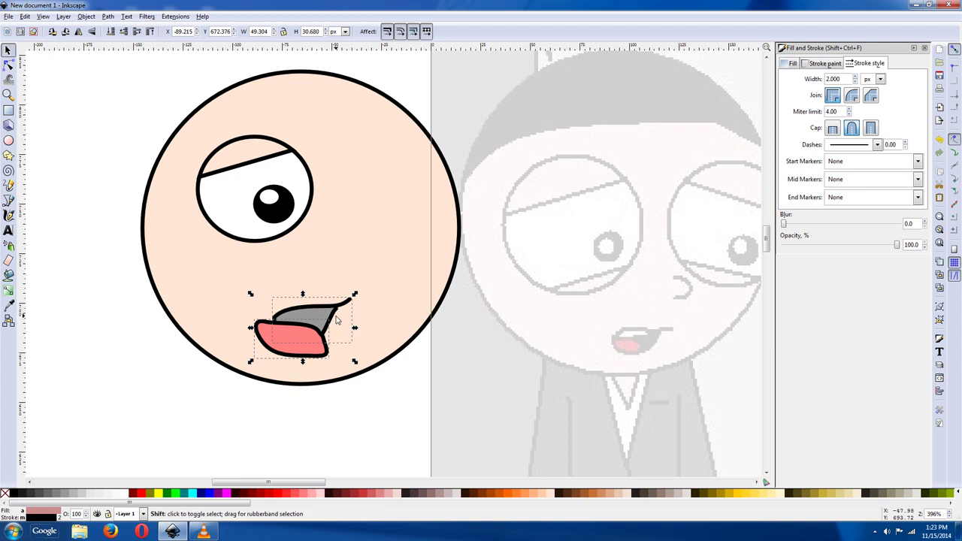
pyautogui.click(128, 17)
pyautogui.moveTo(153, 19)
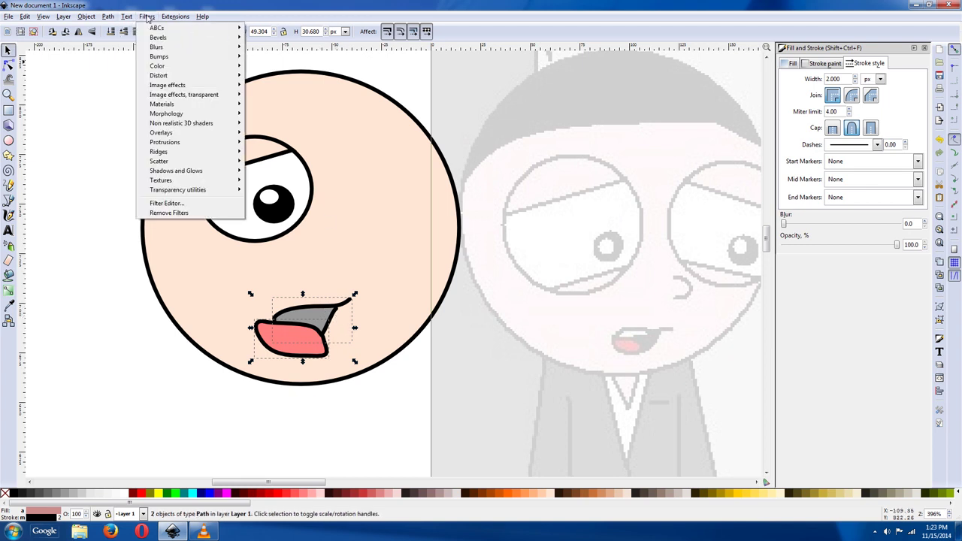
pyautogui.moveTo(112, 18)
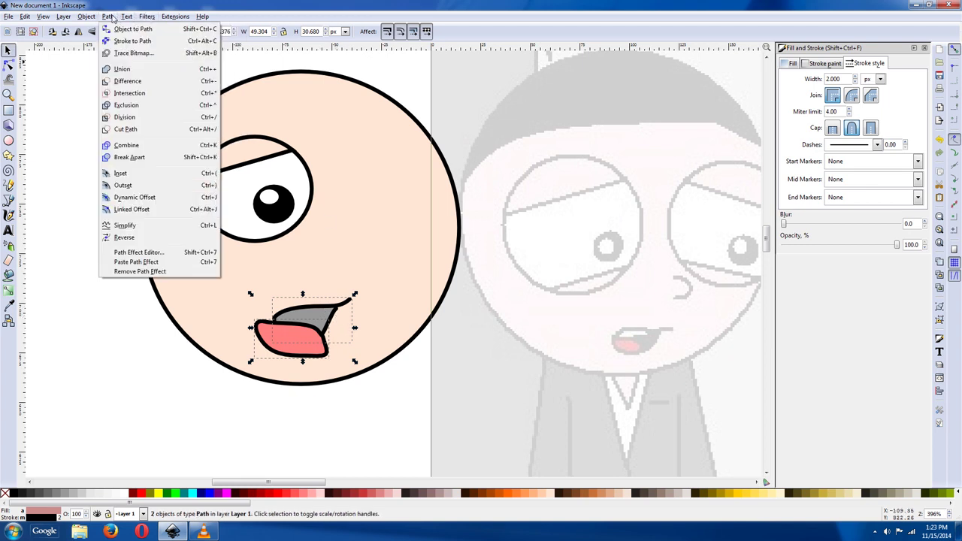
pyautogui.click(125, 117)
pyautogui.click(307, 344)
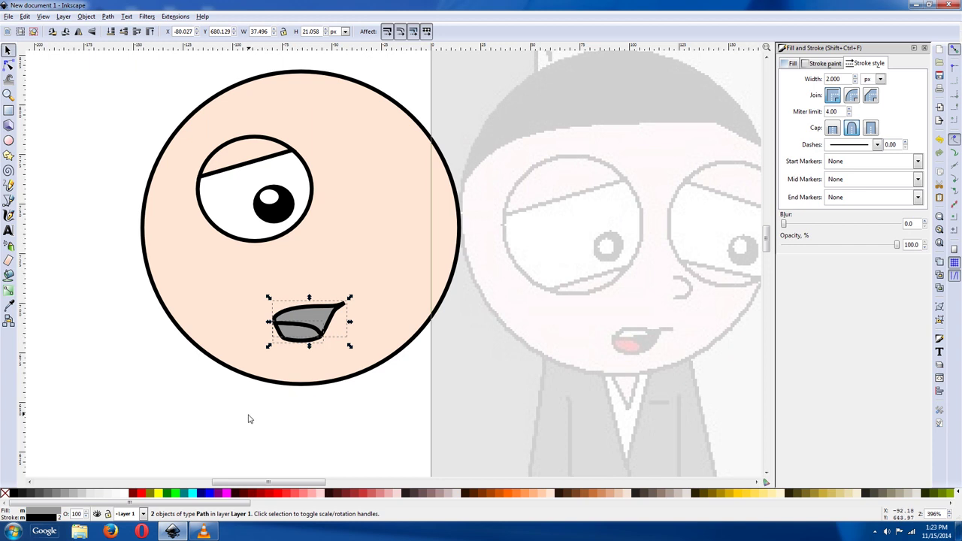
pyautogui.click(249, 417)
pyautogui.click(300, 331)
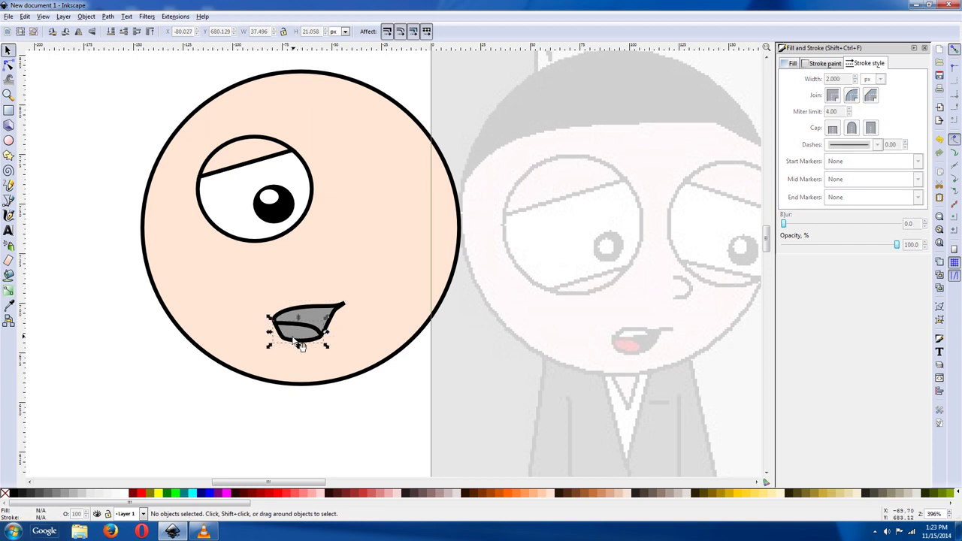
pyautogui.click(313, 494)
pyautogui.click(190, 435)
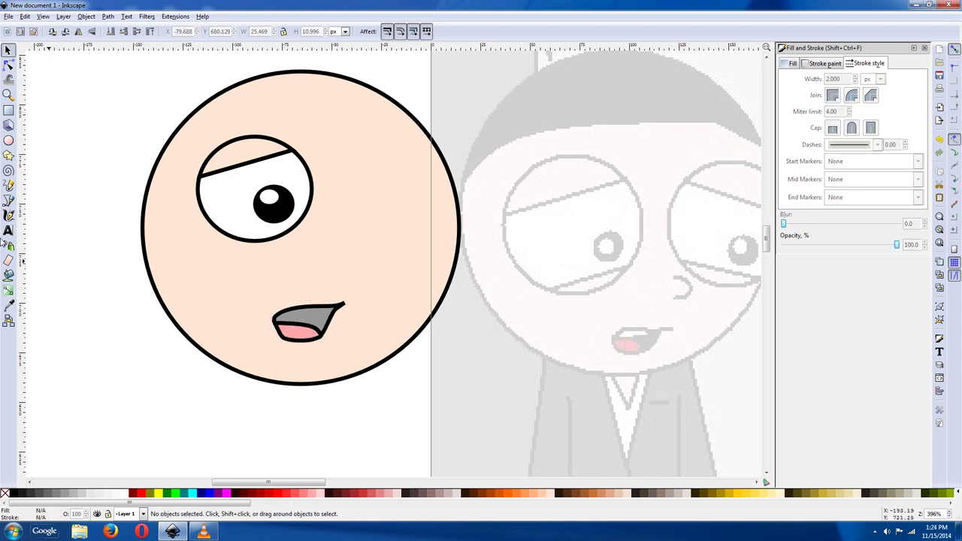
pyautogui.click(8, 199)
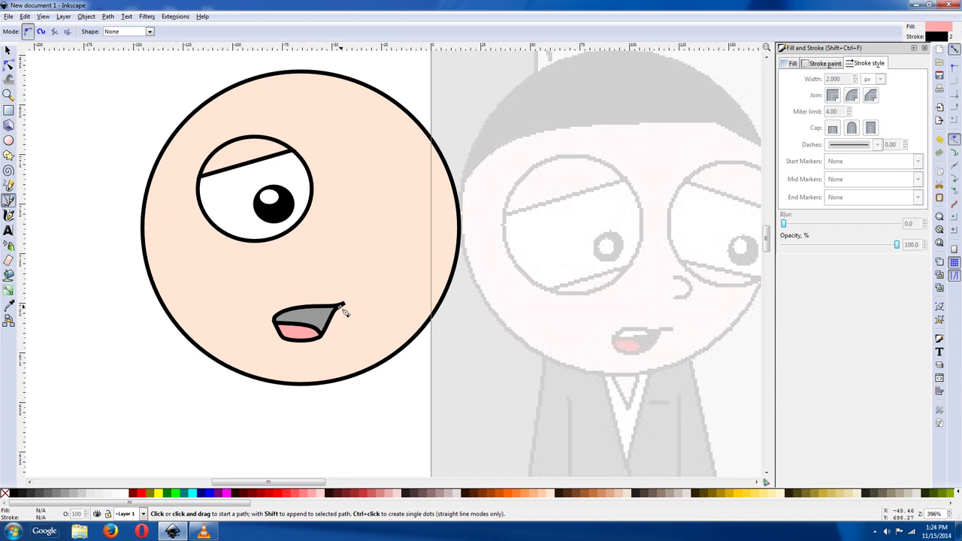
pyautogui.click(267, 310)
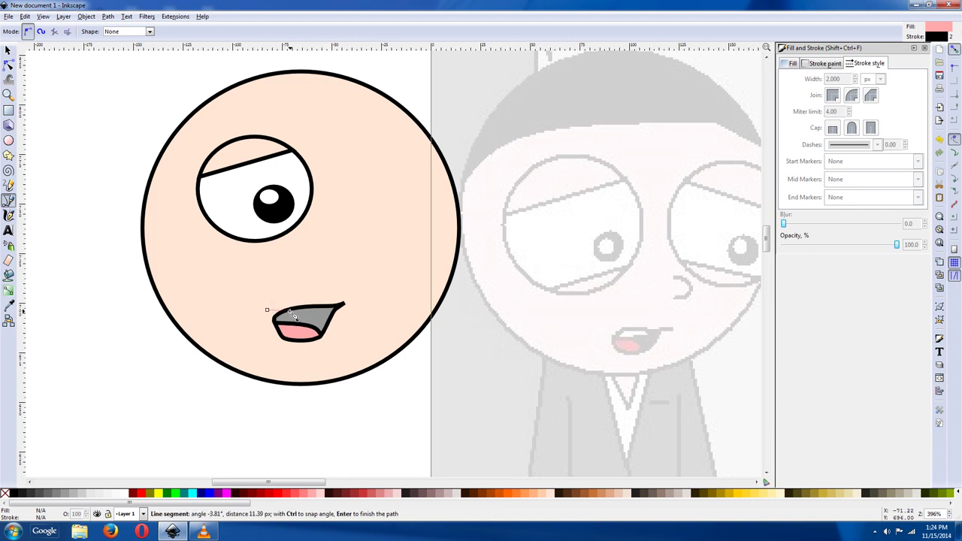
pyautogui.press('Escape')
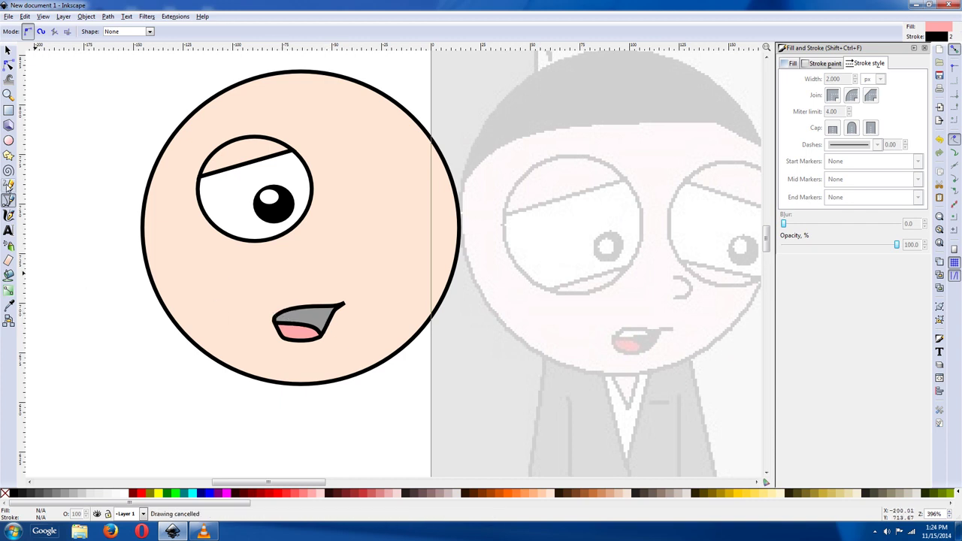
# Draw a freehand teeth shape overlapping the upper part of the mouth and fill it with white.
pyautogui.click(9, 184)
pyautogui.moveTo(270, 313)
pyautogui.mouseDown()
pyautogui.moveTo(319, 317)
pyautogui.moveTo(334, 305)
pyautogui.moveTo(325, 294)
pyautogui.moveTo(269, 312)
pyautogui.mouseUp()
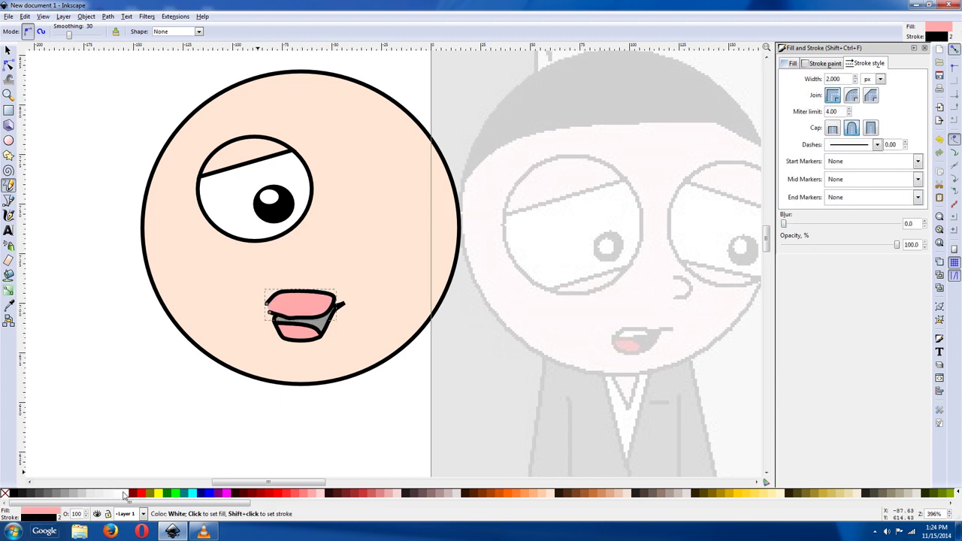
pyautogui.click(117, 492)
# Divide the grey mouth with the white teeth shape and fill the resulting upper piece with white.
pyautogui.click(8, 50)
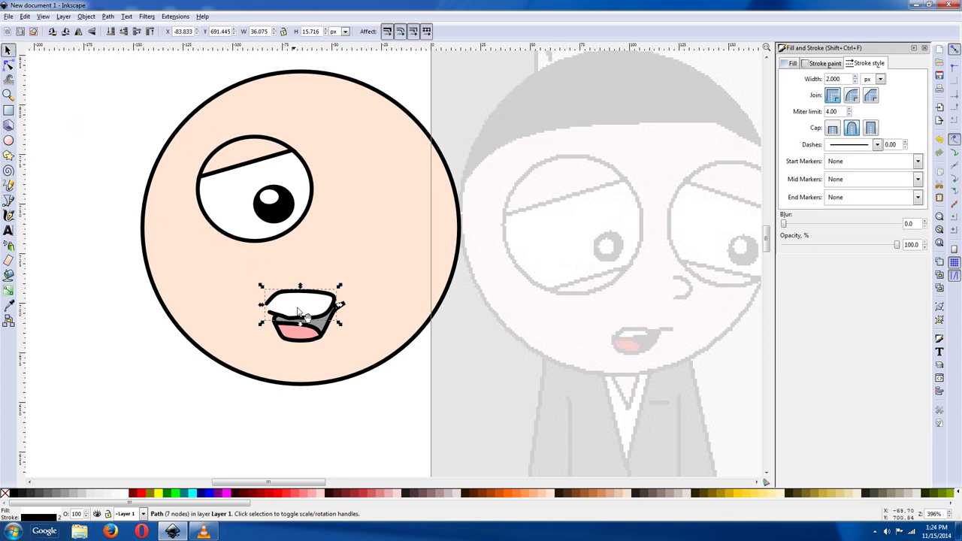
pyautogui.keyDown('shift'); pyautogui.click(334, 336); pyautogui.keyUp('shift')
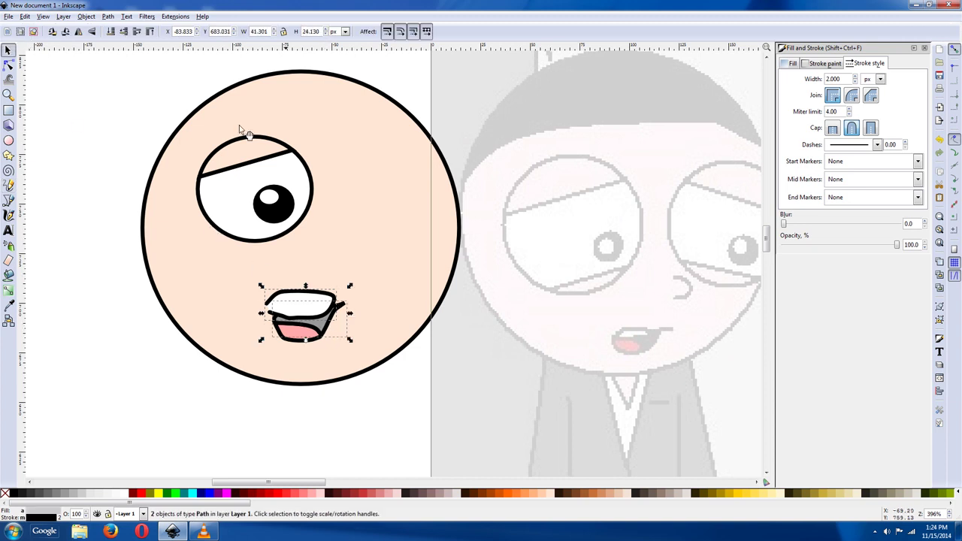
pyautogui.click(108, 15)
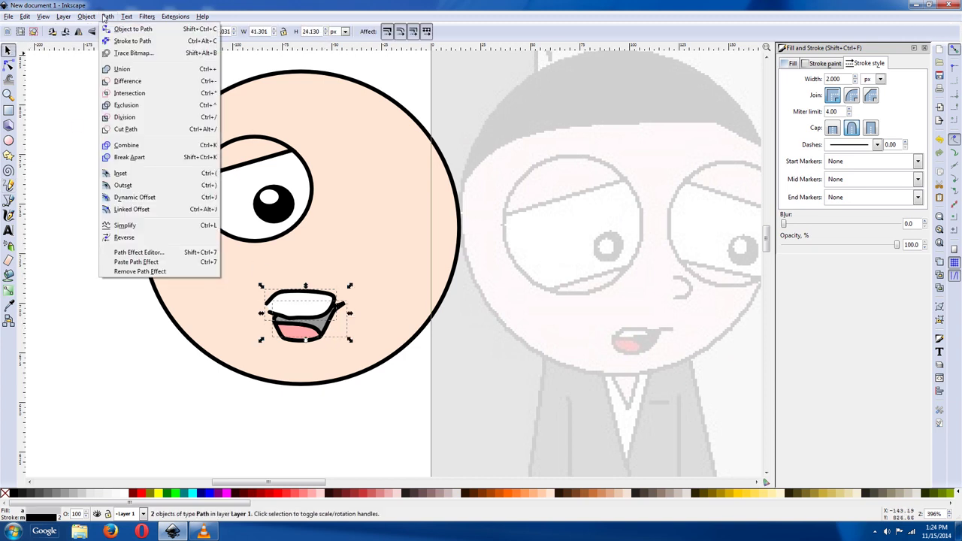
pyautogui.click(125, 118)
pyautogui.click(334, 404)
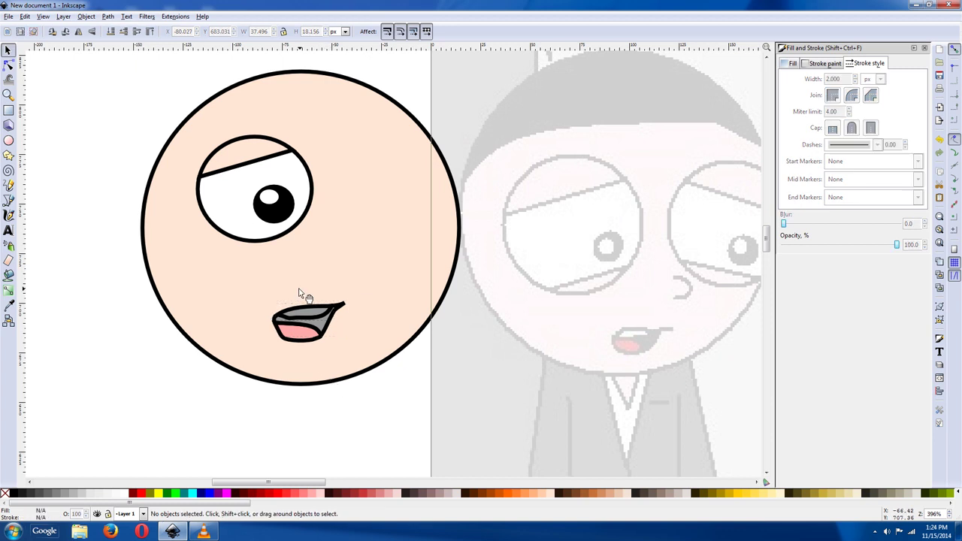
pyautogui.click(301, 319)
pyautogui.click(254, 393)
pyautogui.click(301, 314)
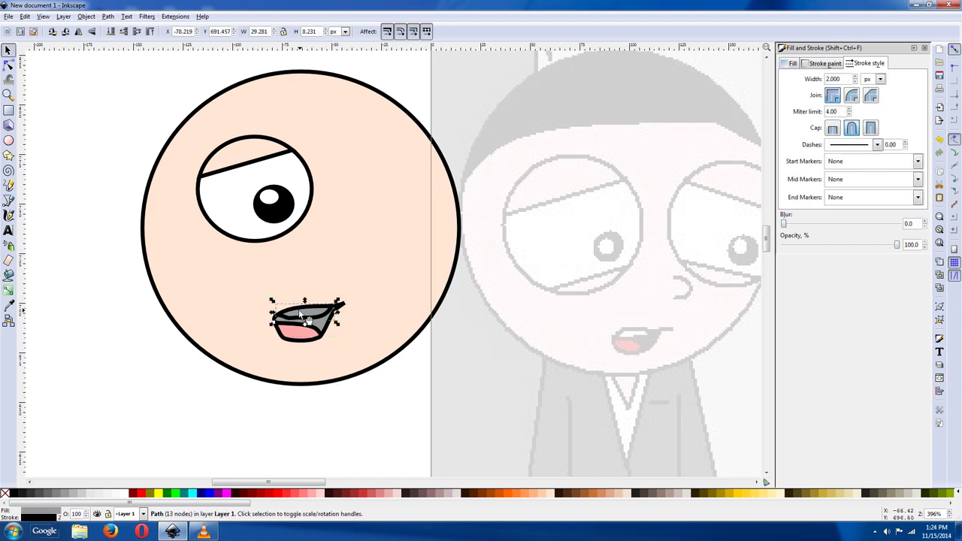
pyautogui.click(125, 494)
pyautogui.click(342, 405)
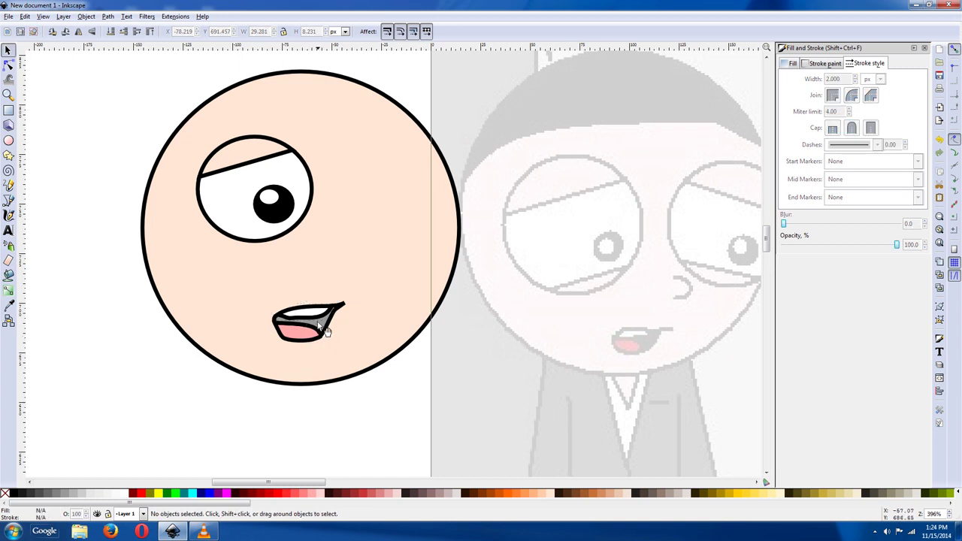
# Fill the mouth's remaining grey piece with black and nudge the node at its pointed right corner slightly inward.
pyautogui.click(324, 325)
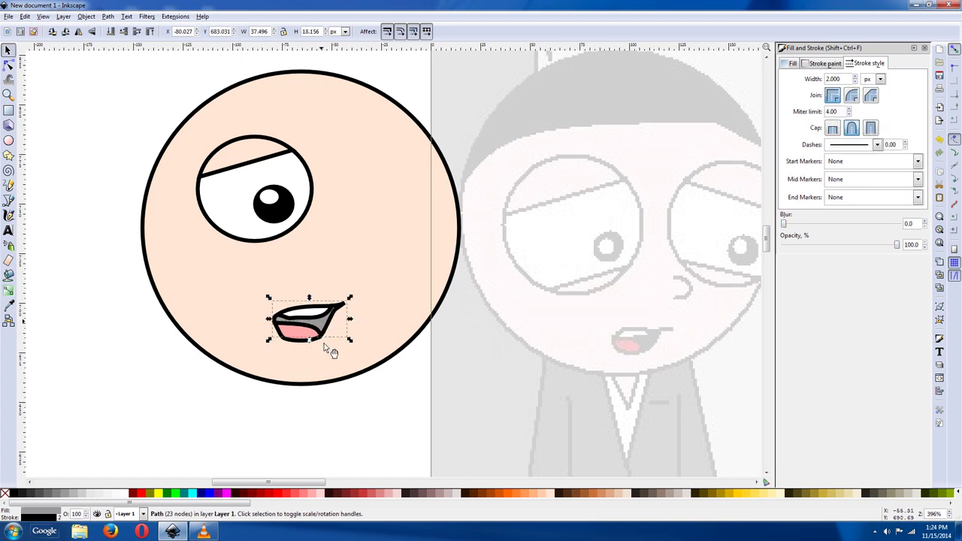
pyautogui.click(13, 495)
pyautogui.click(250, 440)
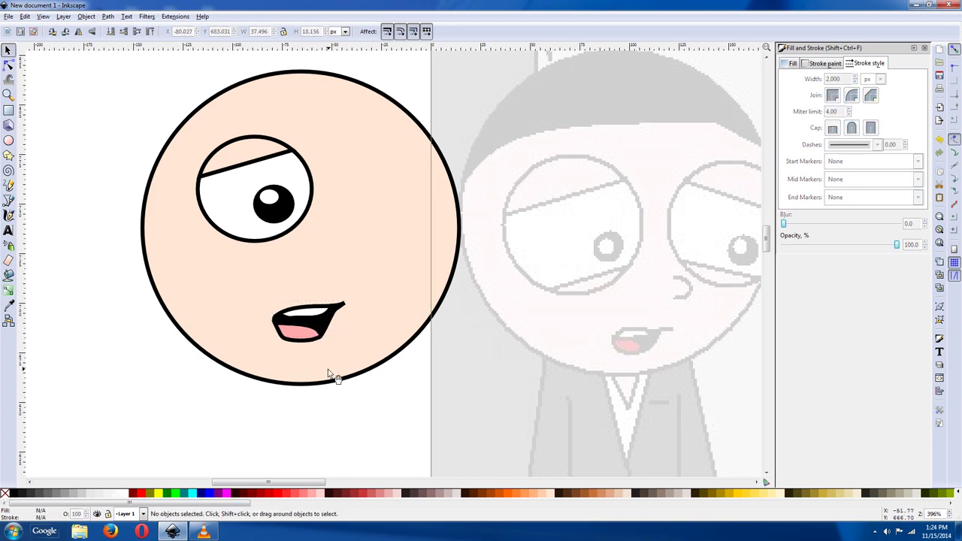
pyautogui.click(341, 318)
pyautogui.click(8, 64)
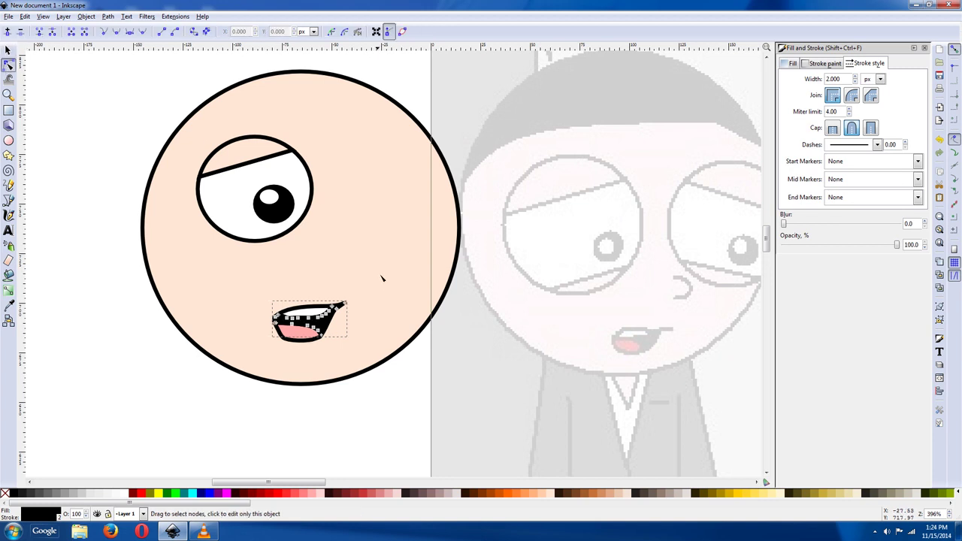
pyautogui.moveTo(347, 305); pyautogui.dragTo(344, 303)
# Set the stroke width of the black mouth piece to 1 px.
pyautogui.click(840, 64)
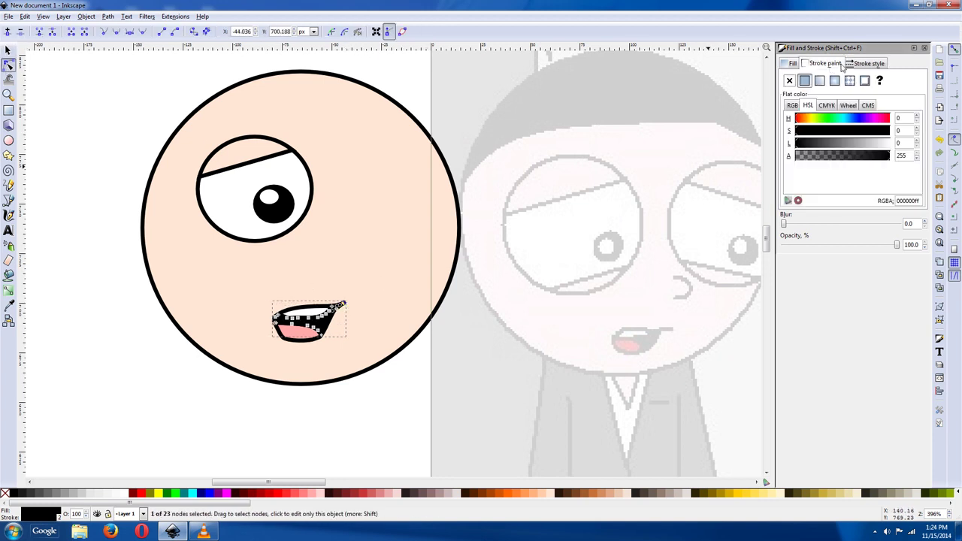
pyautogui.click(852, 66)
pyautogui.click(857, 82)
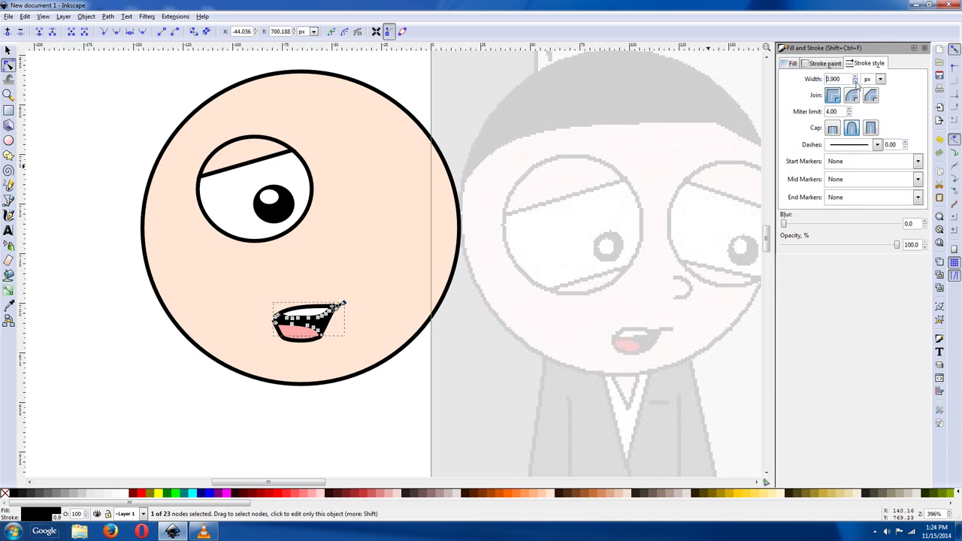
pyautogui.click(857, 82)
pyautogui.click(856, 82)
pyautogui.click(857, 76)
pyautogui.click(856, 76)
pyautogui.click(856, 76)
pyautogui.click(7, 49)
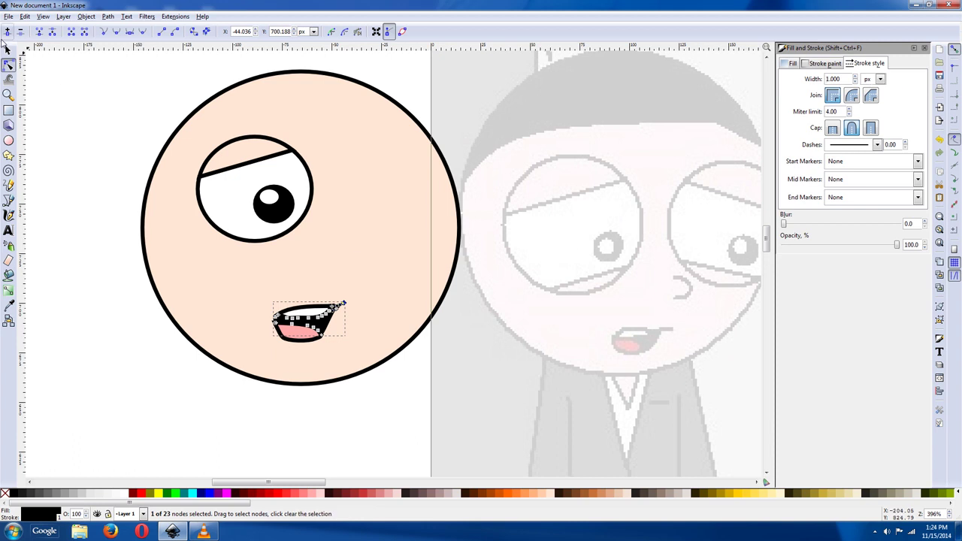
pyautogui.click(67, 258)
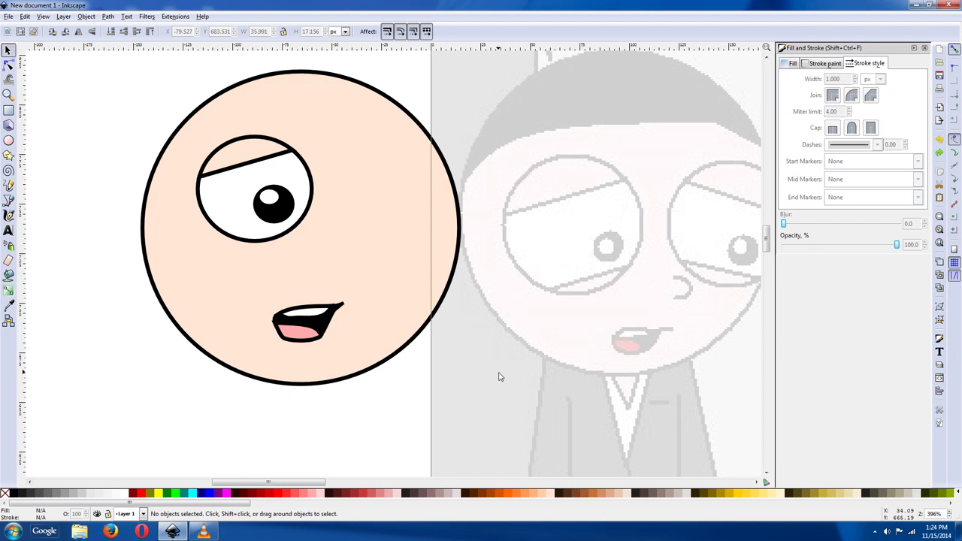
# Draw a closed freehand shape over the mouth's pointed right corner and subtract it from the black mouth piece with Difference.
pyautogui.click(9, 185)
pyautogui.moveTo(331, 303)
pyautogui.mouseDown()
pyautogui.moveTo(351, 320)
pyautogui.moveTo(364, 299)
pyautogui.moveTo(331, 303)
pyautogui.mouseUp()
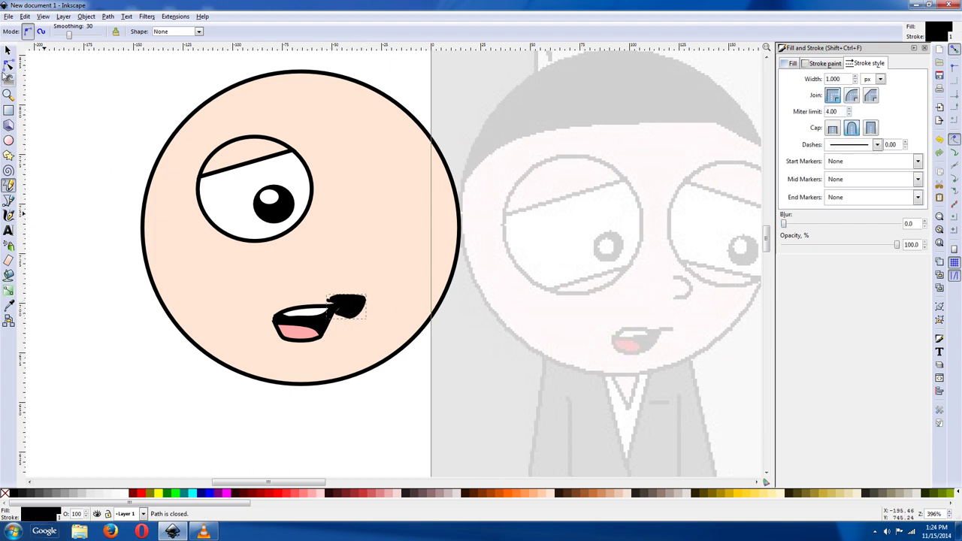
pyautogui.click(8, 50)
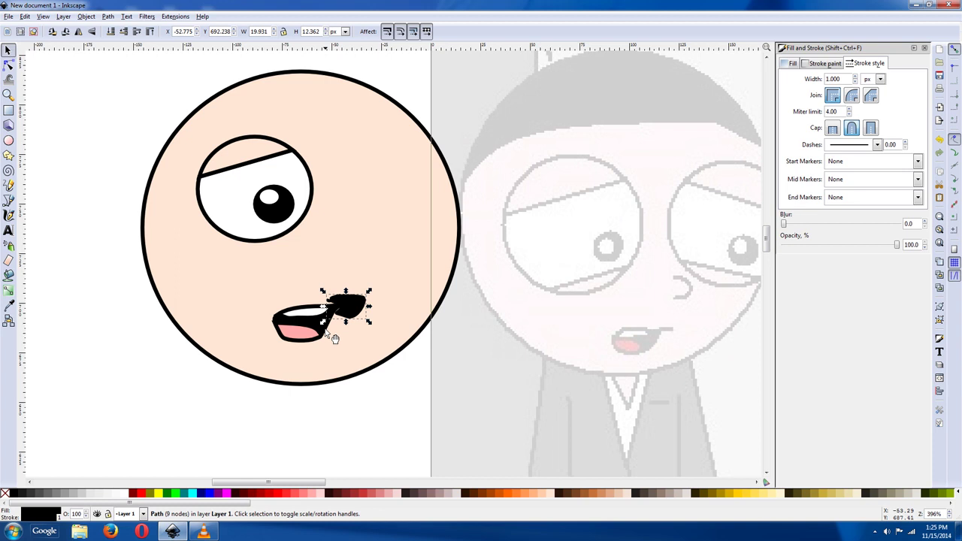
pyautogui.keyDown('shift'); pyautogui.click(333, 336); pyautogui.keyUp('shift')
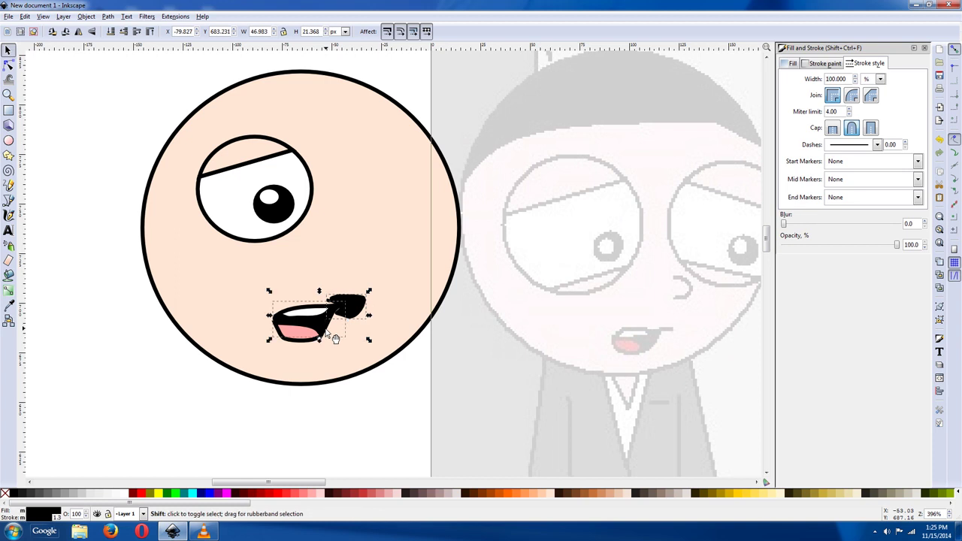
pyautogui.click(109, 17)
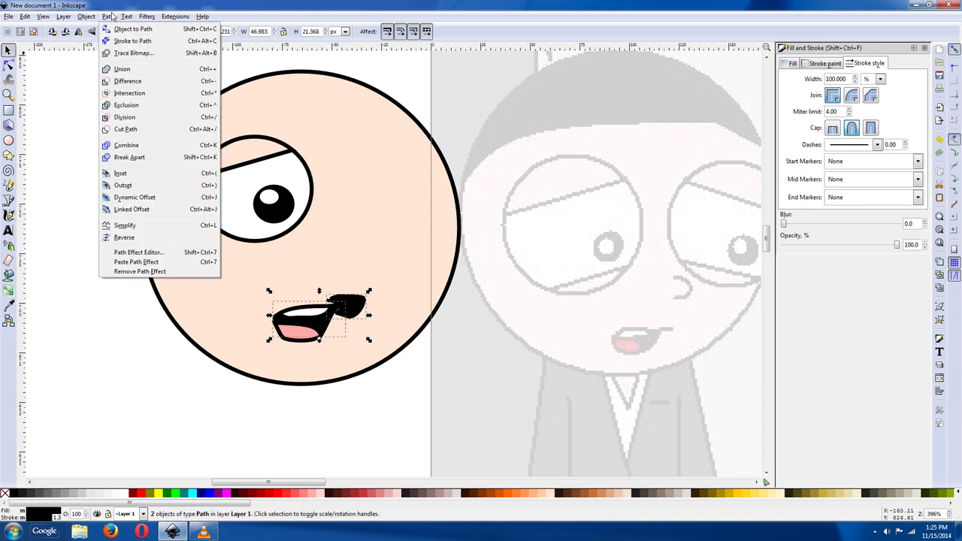
pyautogui.click(123, 82)
pyautogui.click(277, 406)
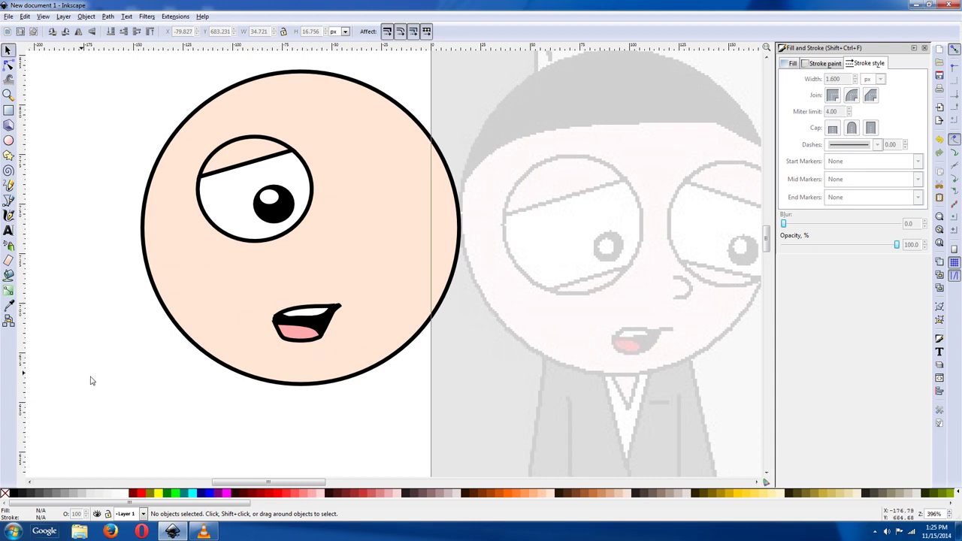
# Move the whole mouth and the whole eye off the head into the blank area to its left.
pyautogui.moveTo(261, 426); pyautogui.dragTo(362, 286)
pyautogui.moveTo(316, 322); pyautogui.dragTo(93, 319)
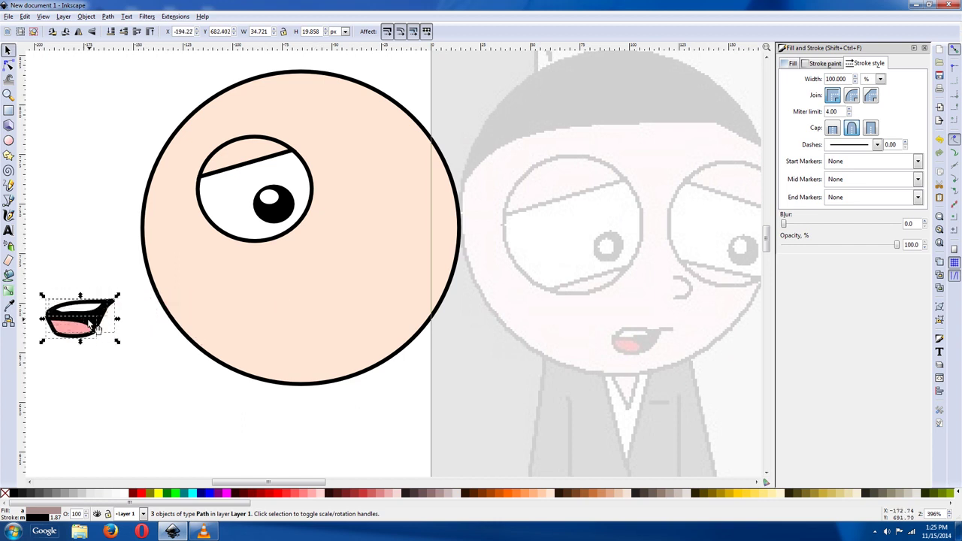
pyautogui.moveTo(124, 118); pyautogui.dragTo(349, 259)
pyautogui.moveTo(285, 216); pyautogui.dragTo(114, 162)
# Set the head circle aside in the blank area and place a duplicate over the leftmost man's head in the comic.
pyautogui.click(289, 246)
pyautogui.rightClick(287, 248)
pyautogui.click(304, 240)
pyautogui.press('-')
pyautogui.press('-')
pyautogui.press('-')
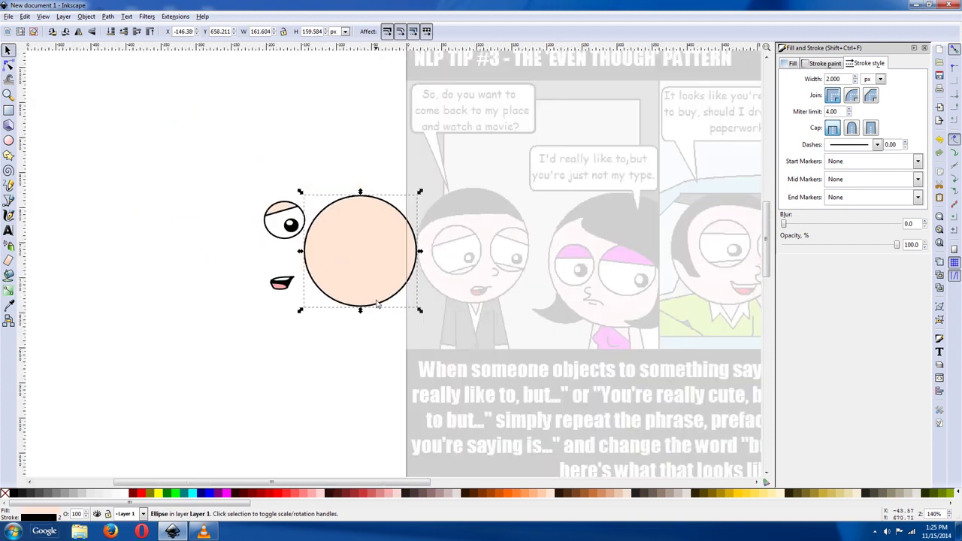
pyautogui.moveTo(358, 295); pyautogui.dragTo(474, 275)
pyautogui.rightClick(167, 172)
pyautogui.click(196, 248)
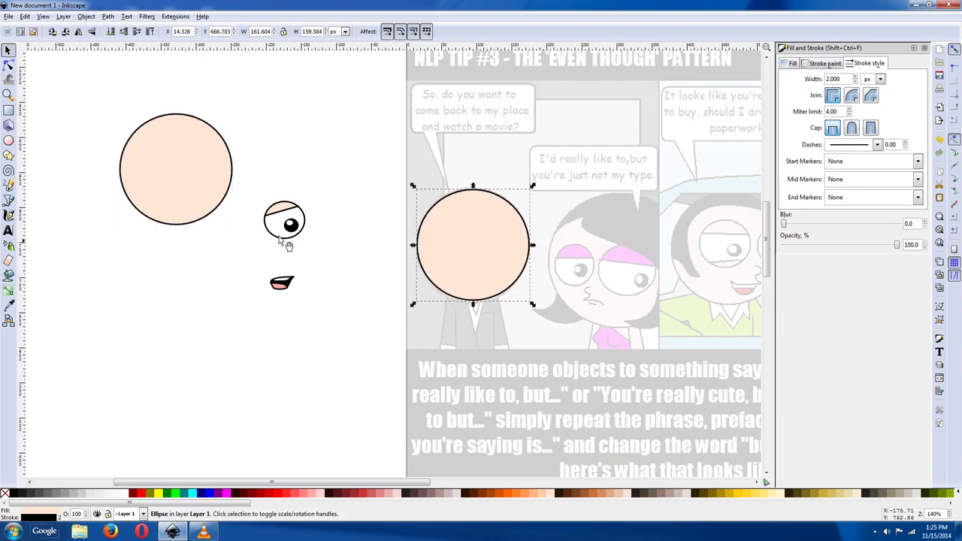
pyautogui.click(257, 247)
# Duplicate the complete eye with its eyelid and pupil and place the copy on the left half of the duplicated head.
pyautogui.moveTo(255, 191); pyautogui.dragTo(314, 251)
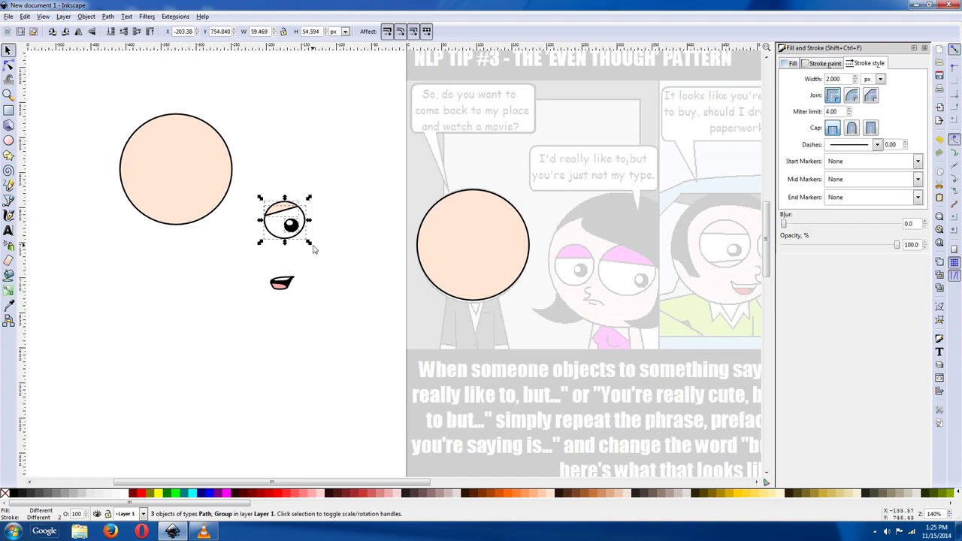
pyautogui.rightClick(292, 224)
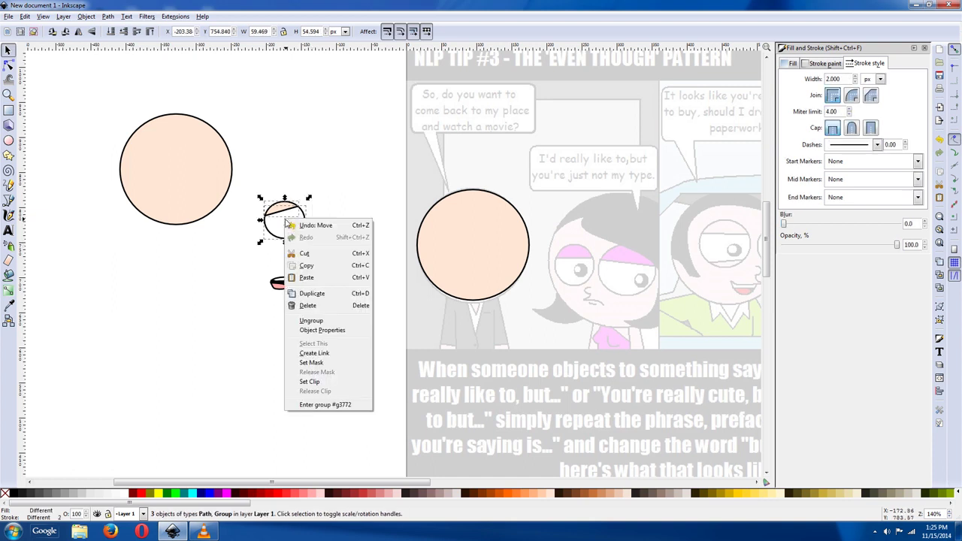
pyautogui.click(308, 293)
pyautogui.moveTo(290, 224); pyautogui.dragTo(463, 240)
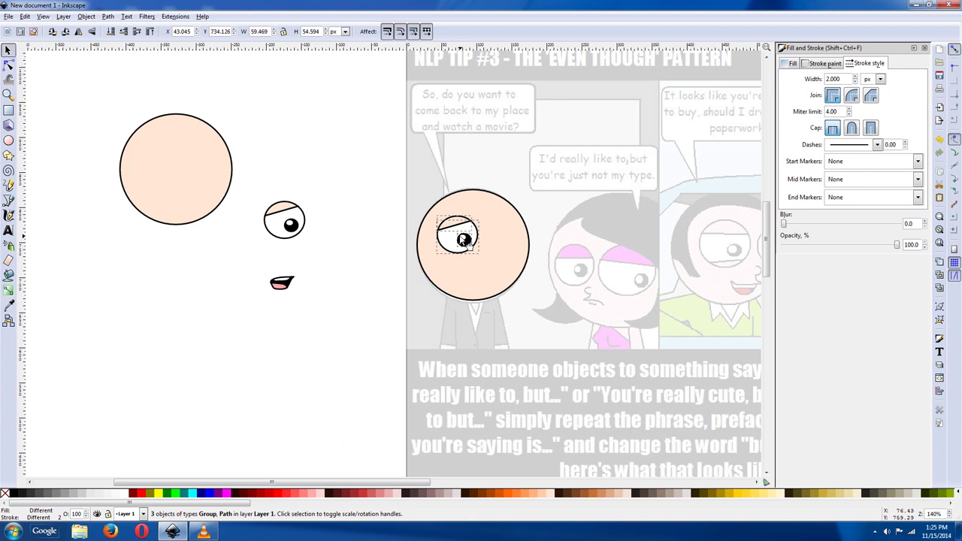
# Duplicate the complete eye with its eyelid and pupil and place the copy on the right half of the duplicated head.
pyautogui.moveTo(252, 190); pyautogui.dragTo(508, 243)
pyautogui.rightClick(276, 213)
pyautogui.click(307, 288)
pyautogui.click(334, 291)
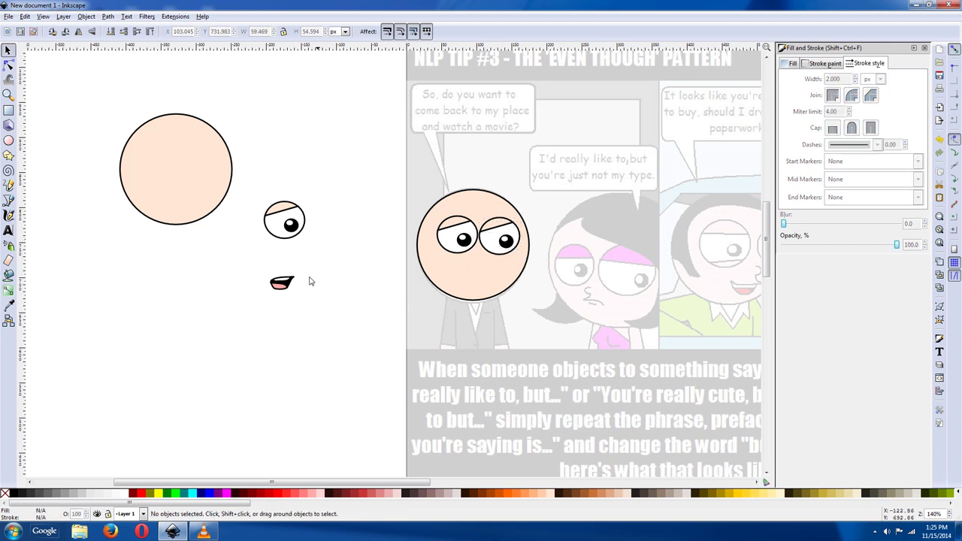
# Duplicate the whole mouth and place the copy on the lower part of the duplicated head, below the eyes.
pyautogui.moveTo(266, 267); pyautogui.dragTo(488, 279)
pyautogui.rightClick(279, 280)
pyautogui.click(308, 355)
pyautogui.click(336, 321)
# Nudge the assembled face into line with the reference head and move its mouth slightly lower.
pyautogui.moveTo(355, 163); pyautogui.dragTo(517, 286)
pyautogui.click(328, 353)
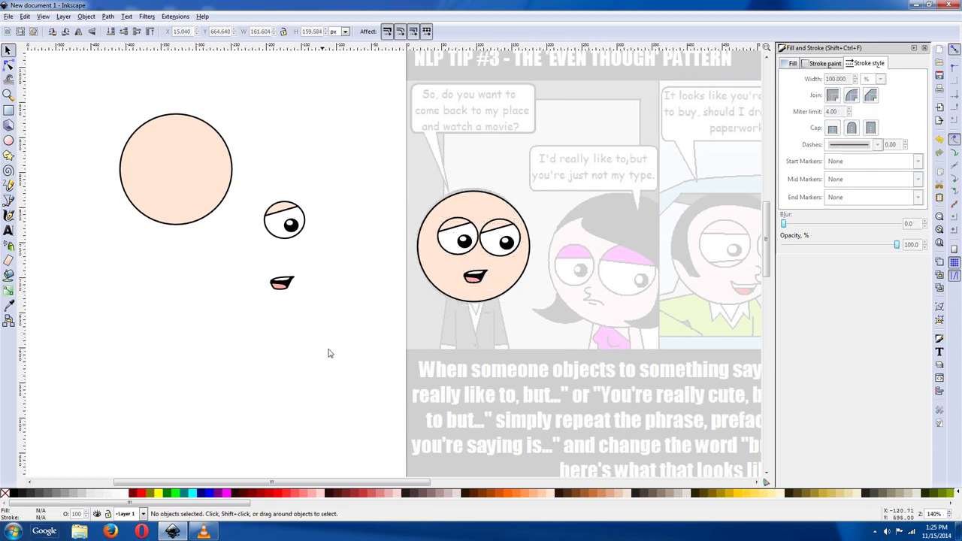
pyautogui.click(425, 312)
pyautogui.click(382, 258)
pyautogui.moveTo(364, 241); pyautogui.dragTo(479, 291)
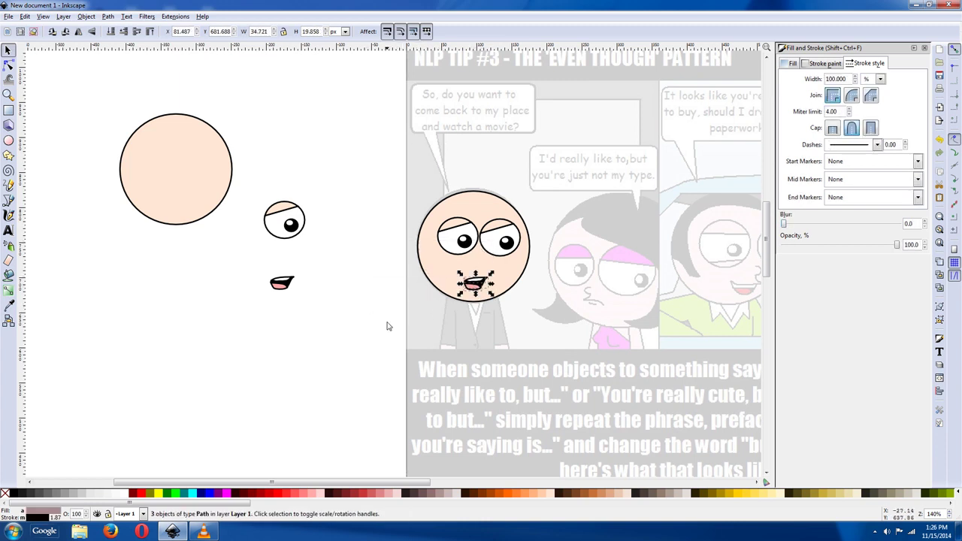
pyautogui.click(396, 308)
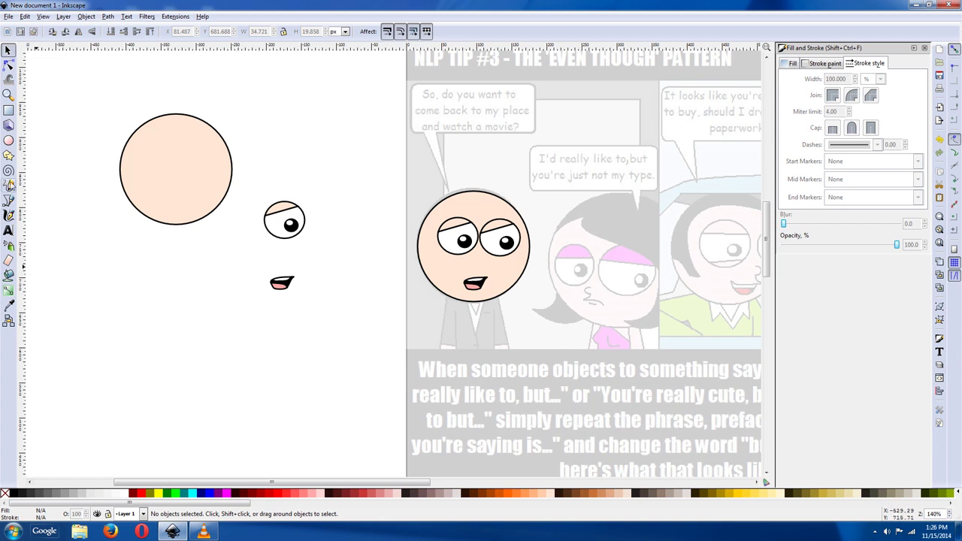
# Draw a rectangle about 83 by 104 px over the leftmost man's suit, overlapping the bottom of his head.
pyautogui.click(9, 185)
pyautogui.click(8, 110)
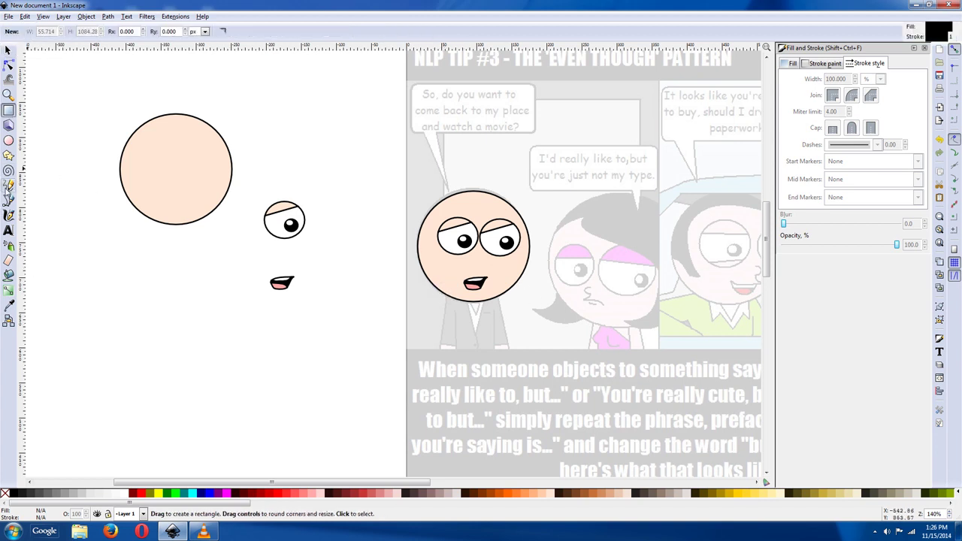
pyautogui.click(8, 200)
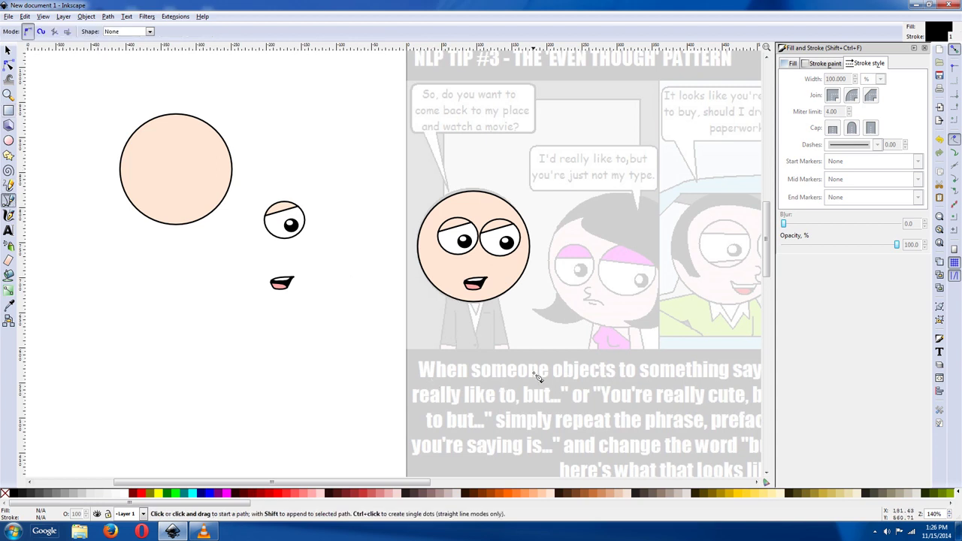
pyautogui.click(9, 109)
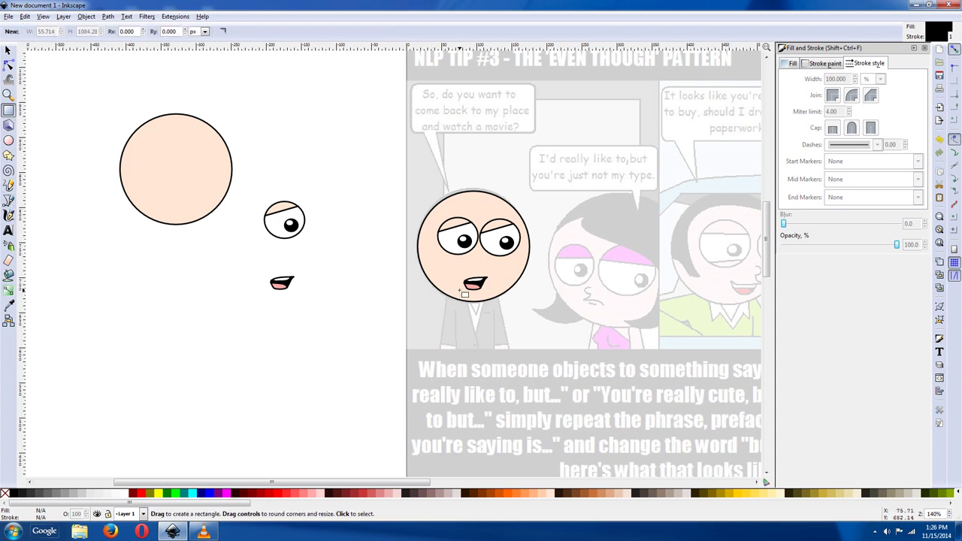
pyautogui.moveTo(443, 284); pyautogui.dragTo(505, 361)
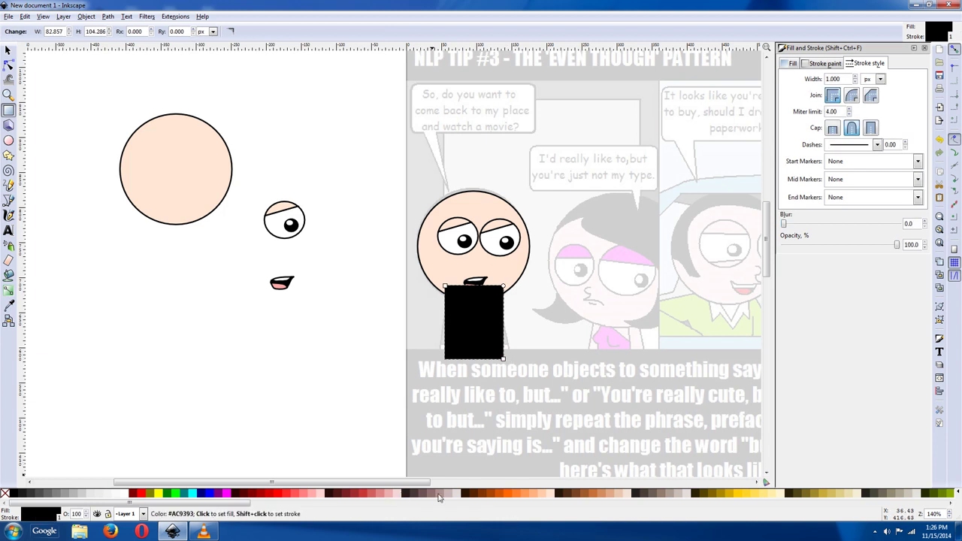
# Fill the torso rectangle with colour #AC9393 and set its stroke width to 2 px.
pyautogui.click(442, 496)
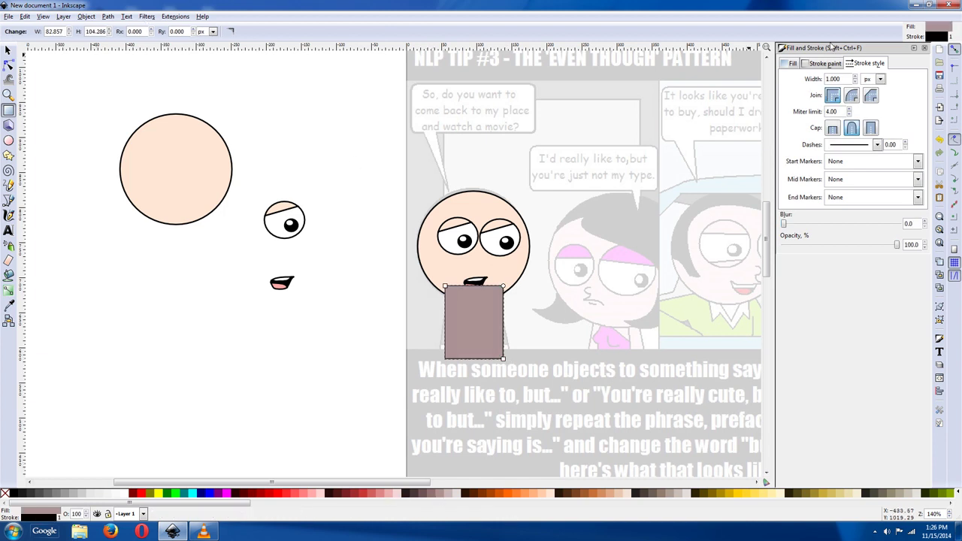
pyautogui.moveTo(848, 77); pyautogui.dragTo(813, 80)
pyautogui.press('Return')
# Convert the torso rectangle to a path and move its two bottom corners slightly outward to follow the reference suit.
pyautogui.click(107, 17)
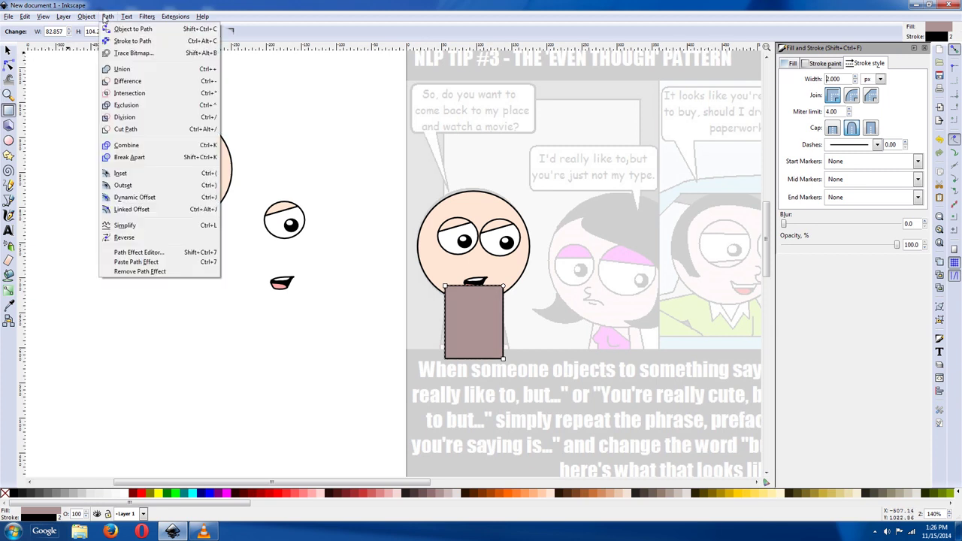
pyautogui.click(124, 28)
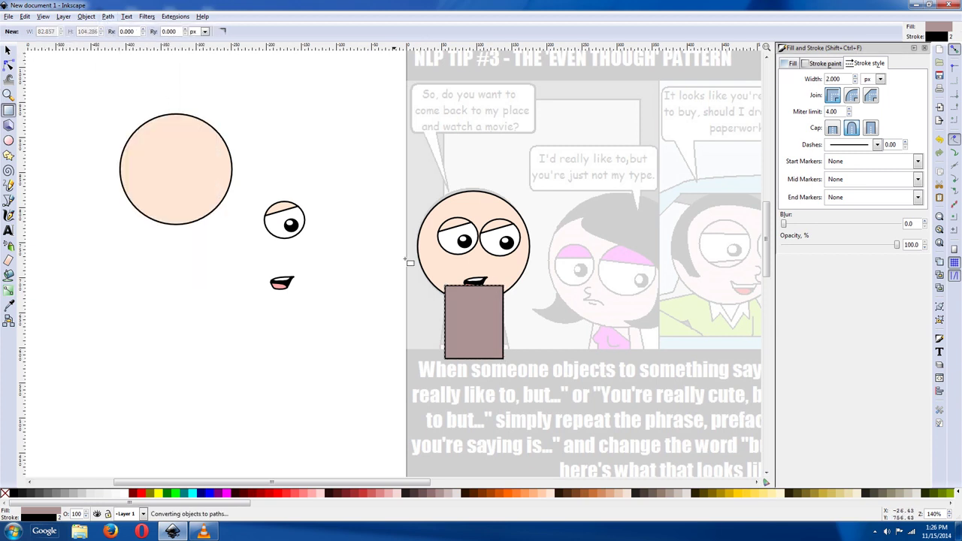
pyautogui.press('n')
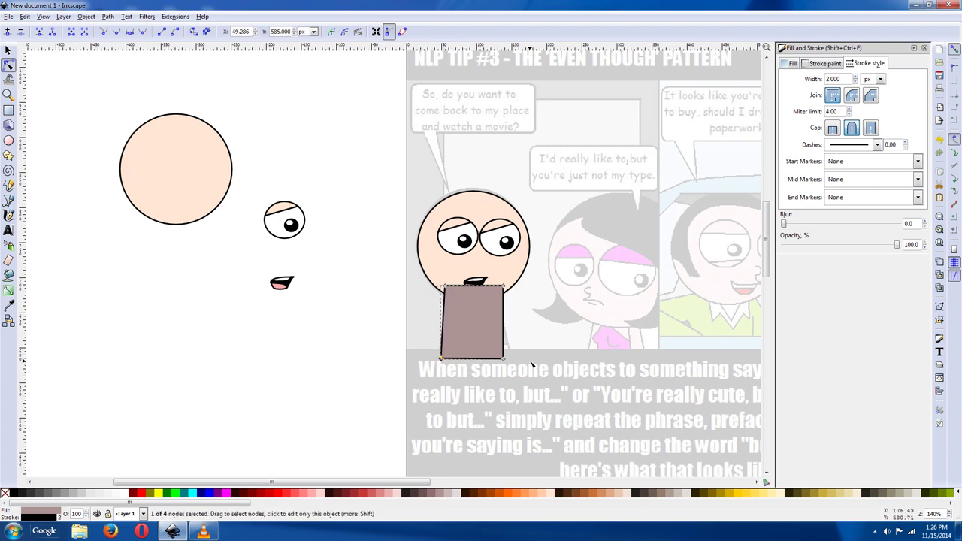
pyautogui.moveTo(503, 360); pyautogui.dragTo(511, 361)
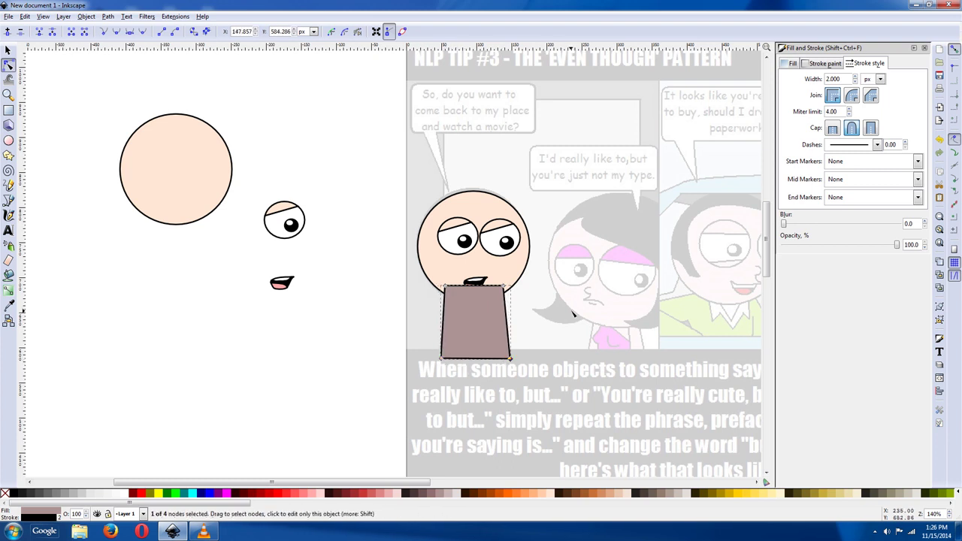
# Lower the torso in the stacking order so it sits behind the head but in front of the reference image.
pyautogui.press('pagedown')
pyautogui.press('pagedown')
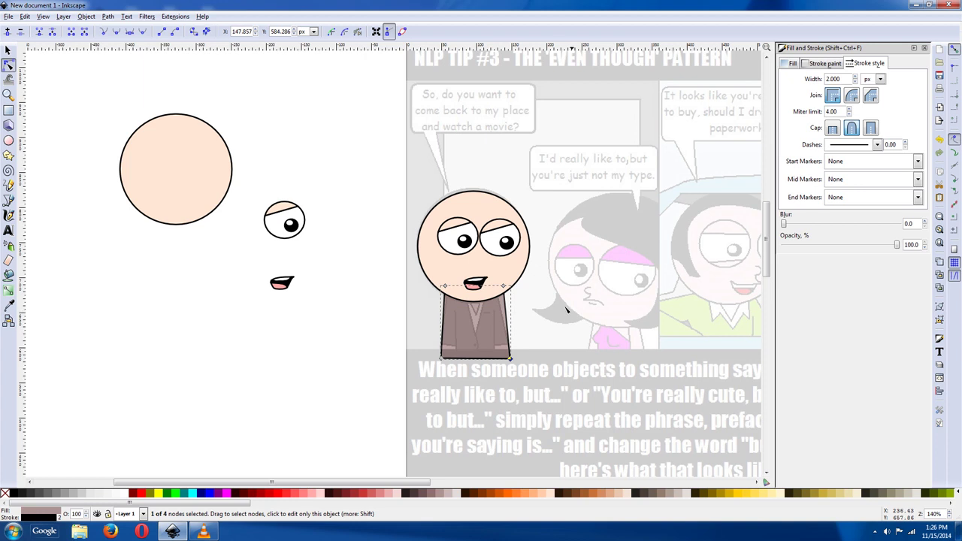
pyautogui.press('pageup')
pyautogui.press('pagedown')
pyautogui.press('pageup')
pyautogui.press('pagedown')
pyautogui.press('pageup')
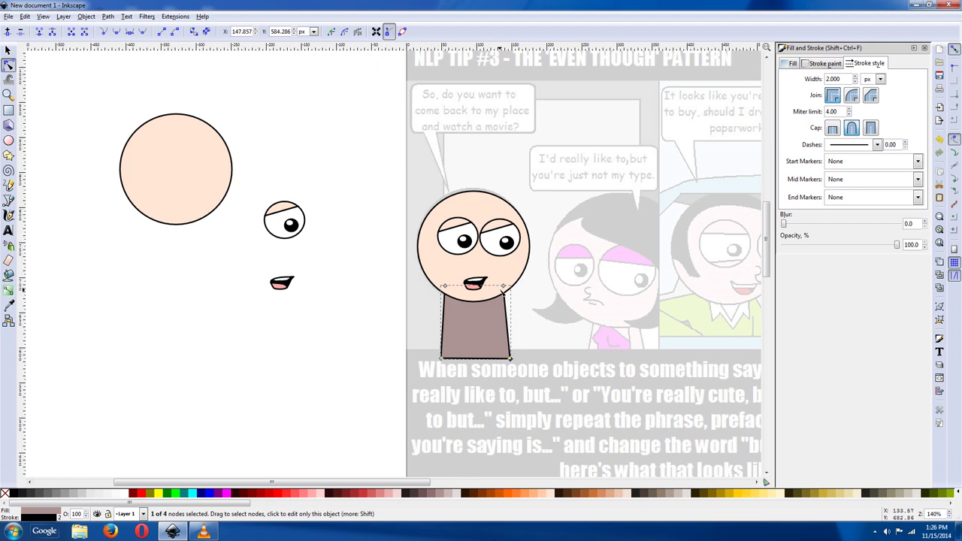
# Move the torso's two top corners slightly inward and shift the torso to the right, clear of the head.
pyautogui.moveTo(503, 286); pyautogui.dragTo(448, 287)
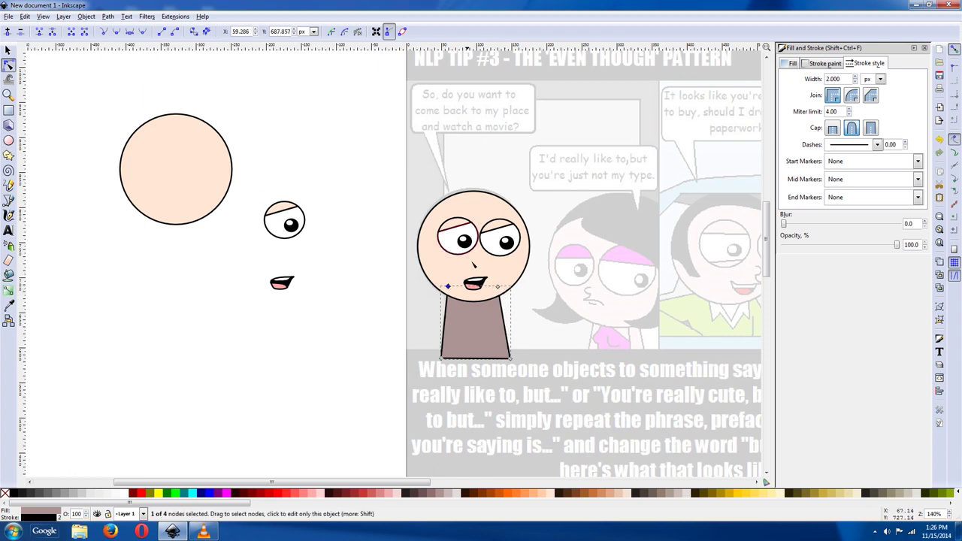
pyautogui.press('s')
pyautogui.moveTo(467, 330); pyautogui.dragTo(554, 331)
# Draw two nearly vertical freehand lines from the torso's bottom edge to mark the inner edges of both sleeves.
pyautogui.click(8, 185)
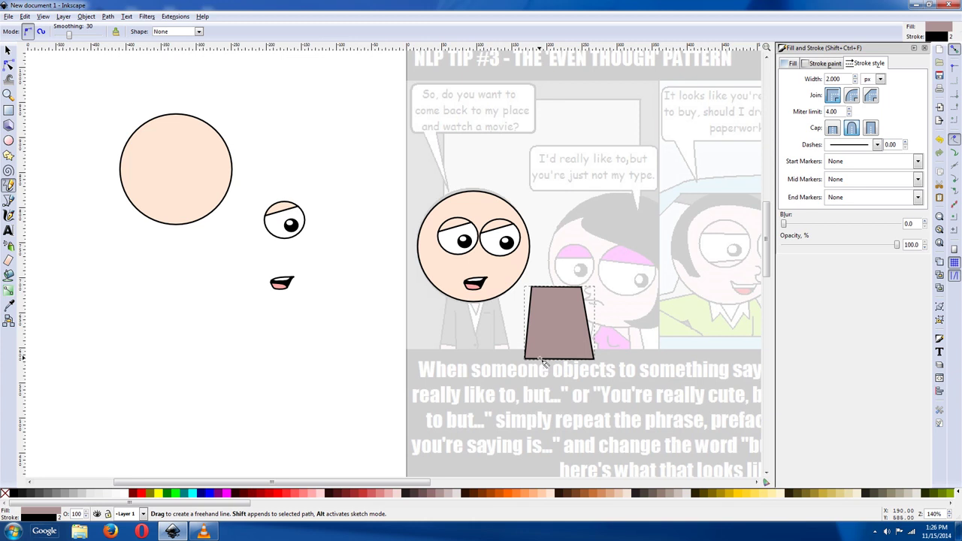
pyautogui.moveTo(543, 363); pyautogui.dragTo(541, 360)
pyautogui.moveTo(541, 319); pyautogui.dragTo(541, 319)
pyautogui.moveTo(578, 357); pyautogui.dragTo(577, 319)
pyautogui.moveTo(550, 283); pyautogui.dragTo(548, 282)
pyautogui.moveTo(558, 315); pyautogui.dragTo(557, 313)
pyautogui.press('Delete')
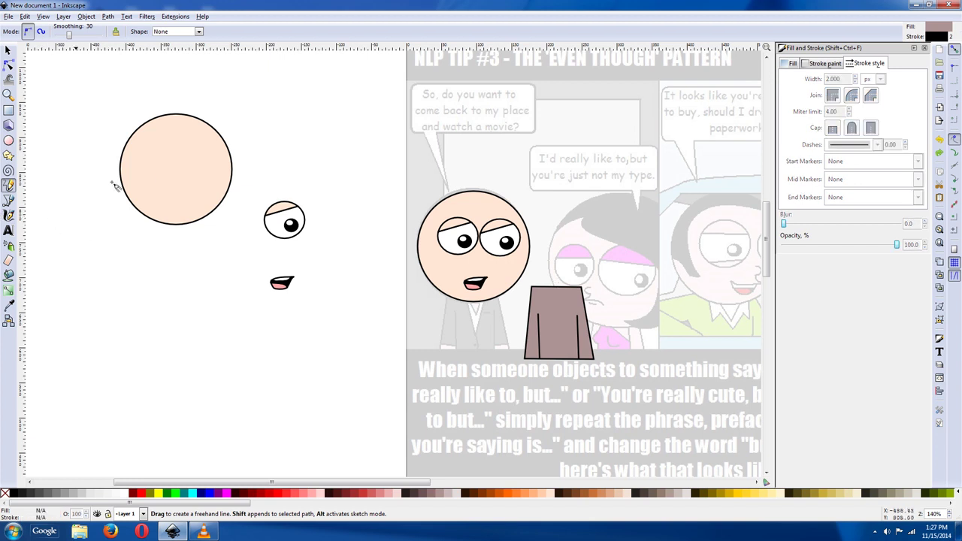
# Draw a closed V-shaped Bezier path at the torso's neckline, with its top extending above the upper edge.
pyautogui.click(8, 200)
pyautogui.click(545, 278)
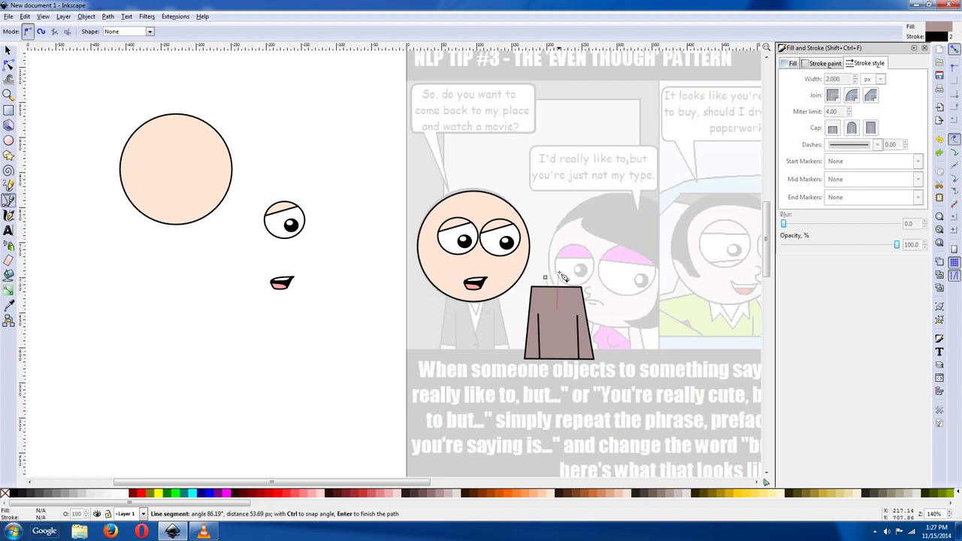
pyautogui.click(574, 283)
pyautogui.doubleClick(568, 278)
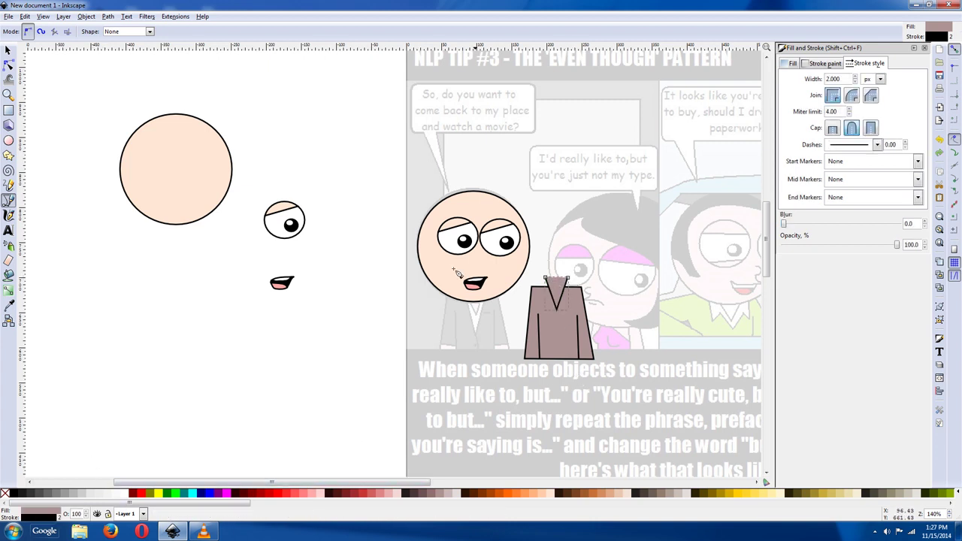
# Split the torso along the V-shaped neckline path with Division.
pyautogui.press('s')
pyautogui.keyDown('shift'); pyautogui.click(559, 325); pyautogui.keyUp('shift')
pyautogui.click(108, 17)
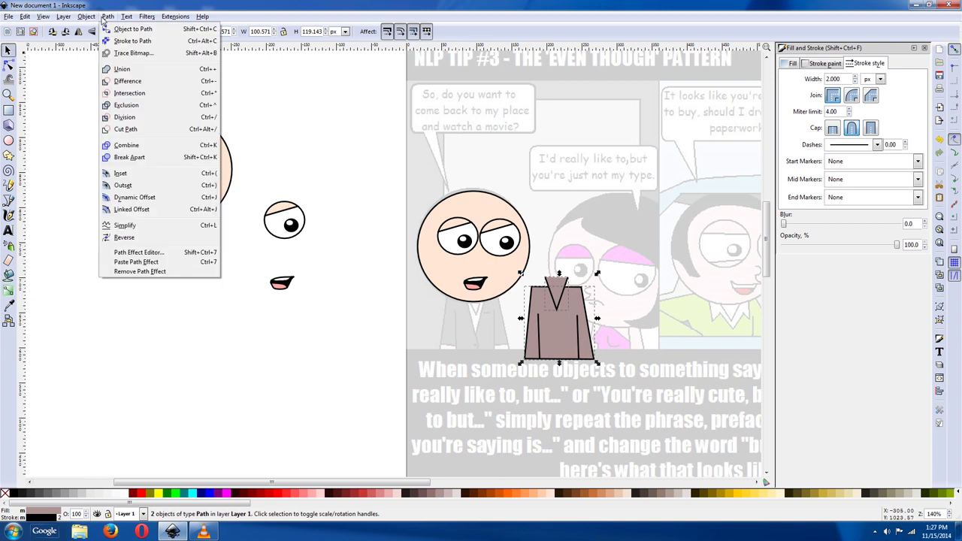
pyautogui.click(113, 114)
# Fill the V-shaped neckline piece with white.
pyautogui.click(537, 273)
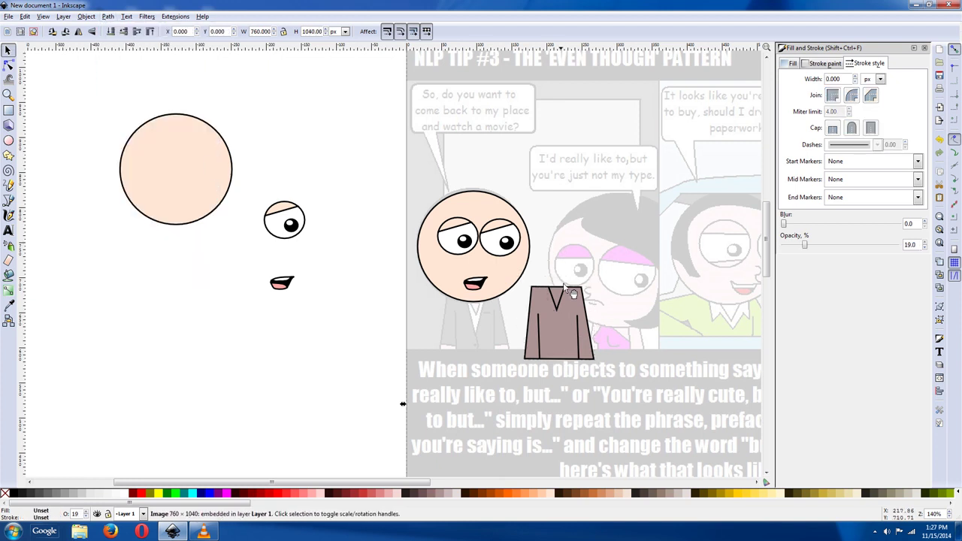
pyautogui.click(554, 295)
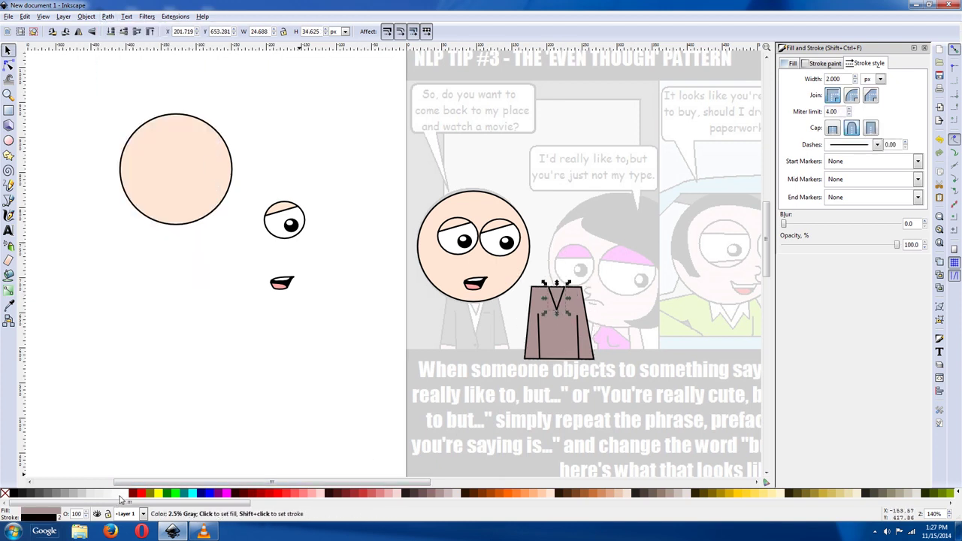
pyautogui.click(359, 357)
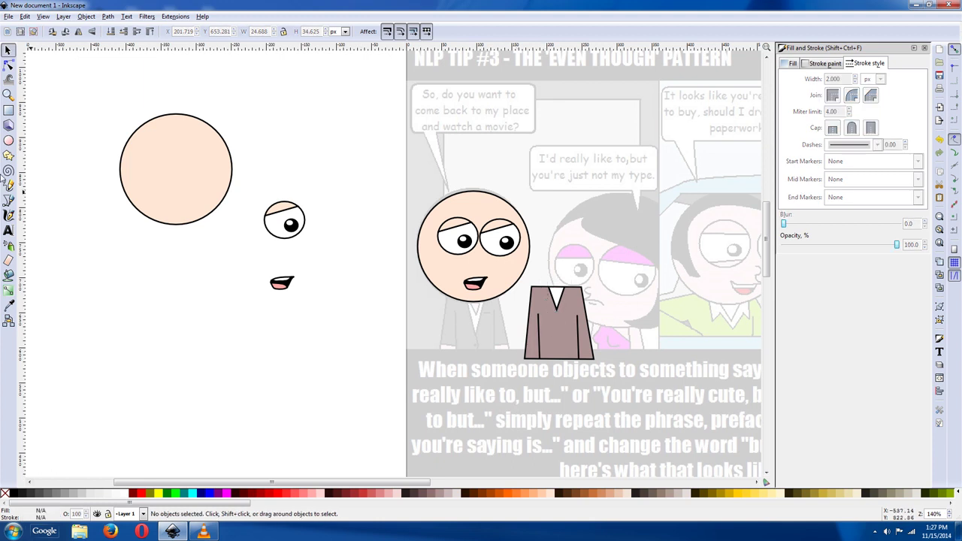
# Draw a closed four-sided Bezier shape about 31 by 18 px across the bottom end of the left sleeve.
pyautogui.click(9, 199)
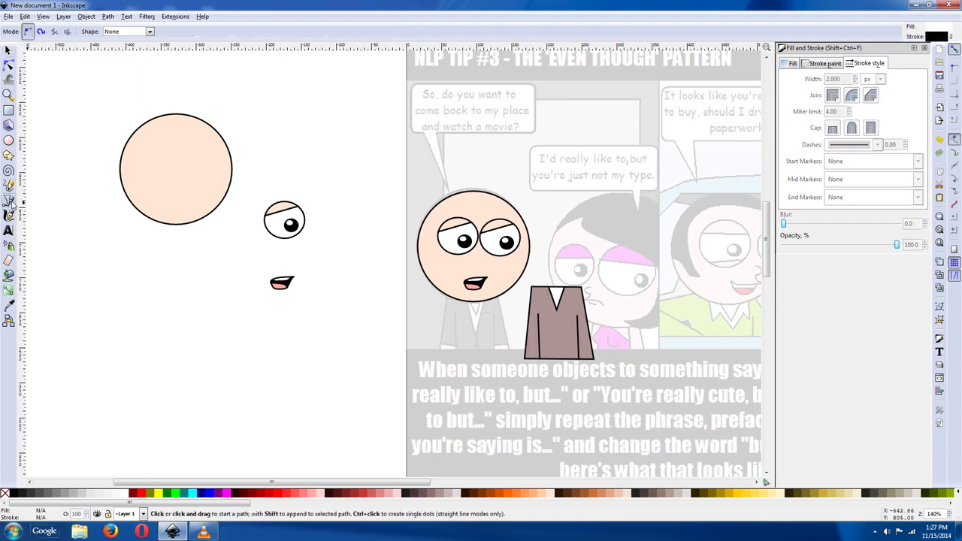
pyautogui.click(542, 358)
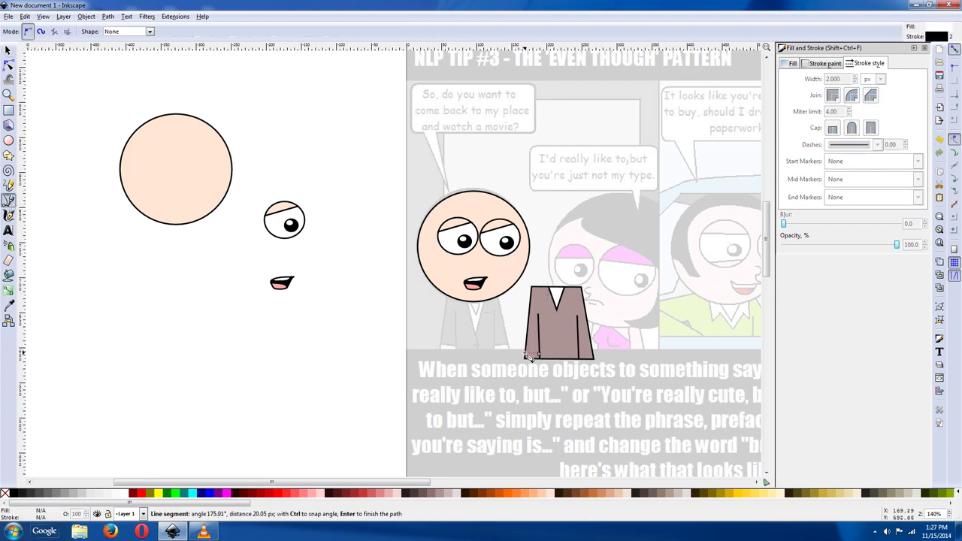
pyautogui.click(526, 357)
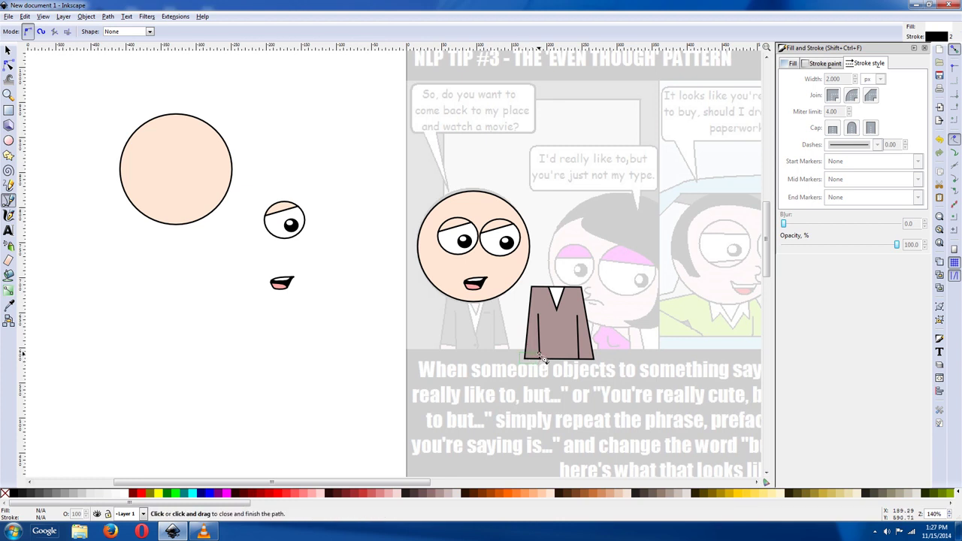
pyautogui.click(542, 358)
# Duplicate the cuff shape and position the copy across the bottom end of the right sleeve.
pyautogui.click(8, 50)
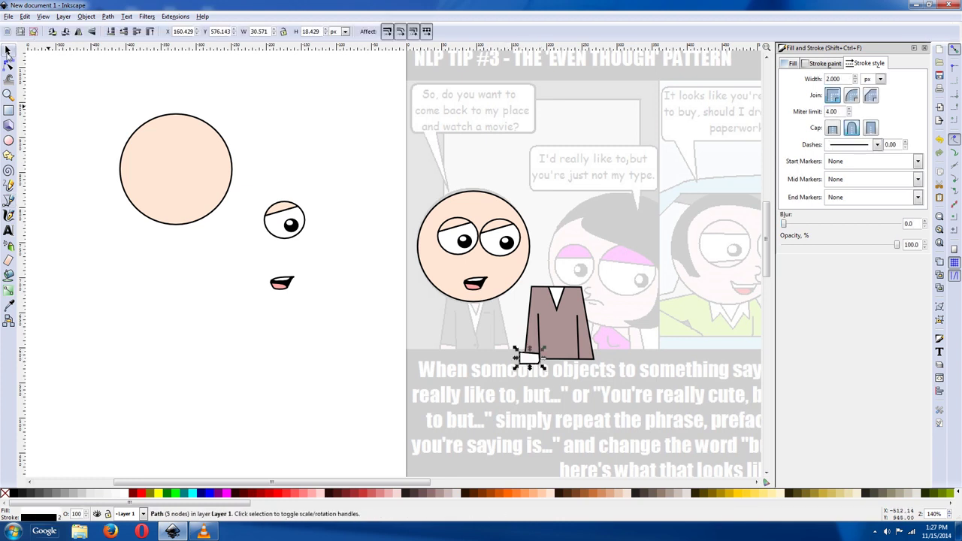
pyautogui.rightClick(519, 354)
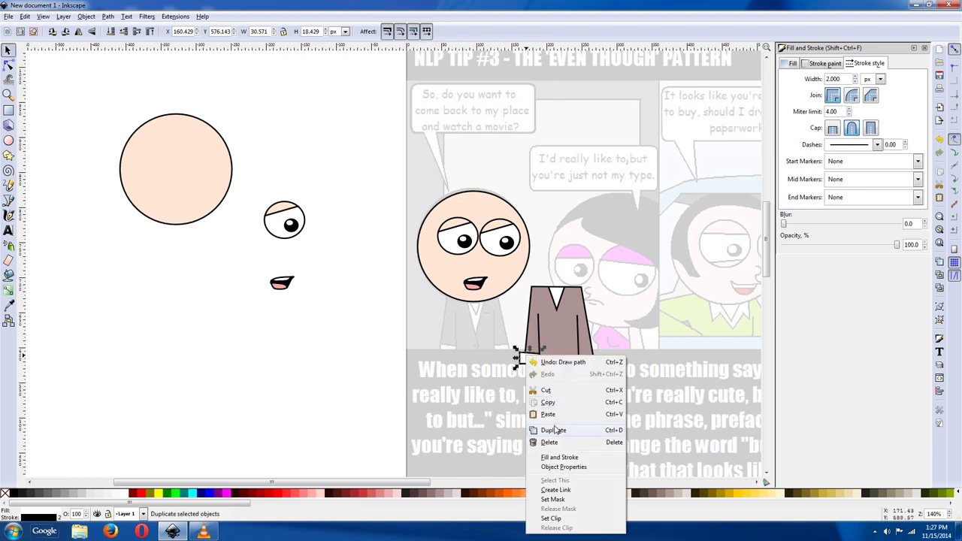
pyautogui.click(543, 407)
pyautogui.moveTo(520, 352); pyautogui.dragTo(571, 357)
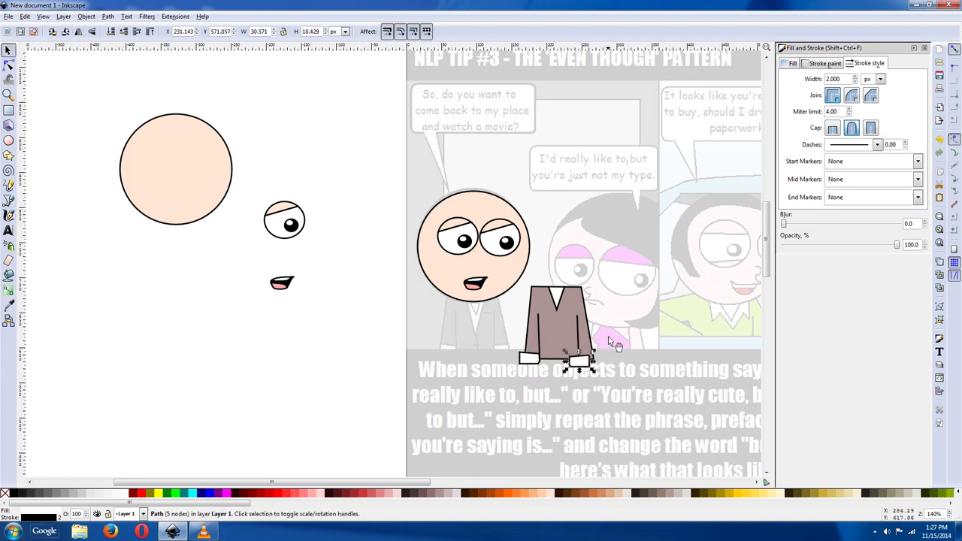
pyautogui.moveTo(589, 371); pyautogui.dragTo(595, 372)
# Split the torso along the right cuff shape with Division.
pyautogui.press('shift')
pyautogui.keyDown('shift'); pyautogui.click(566, 326); pyautogui.keyUp('shift')
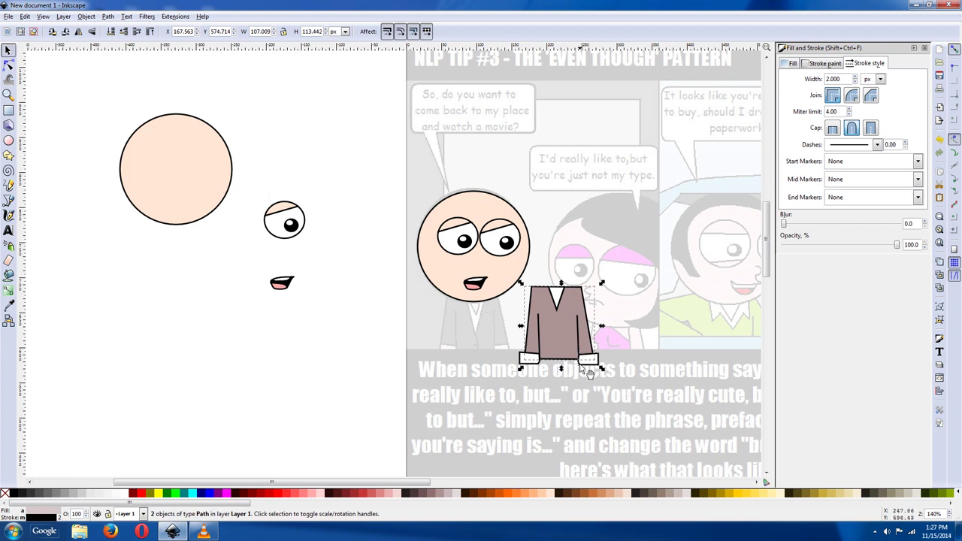
pyautogui.click(585, 377)
pyautogui.click(590, 359)
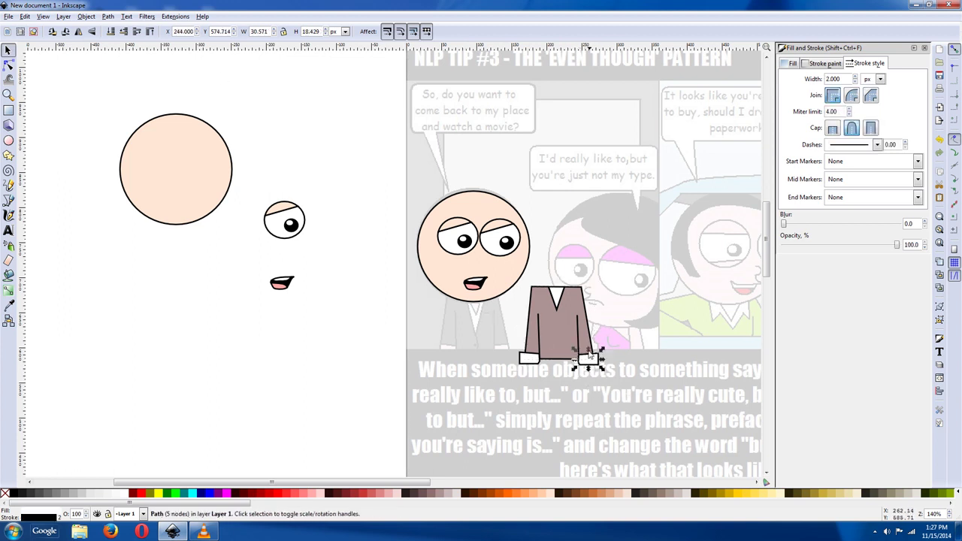
pyautogui.keyDown('shift'); pyautogui.click(570, 292); pyautogui.keyUp('shift')
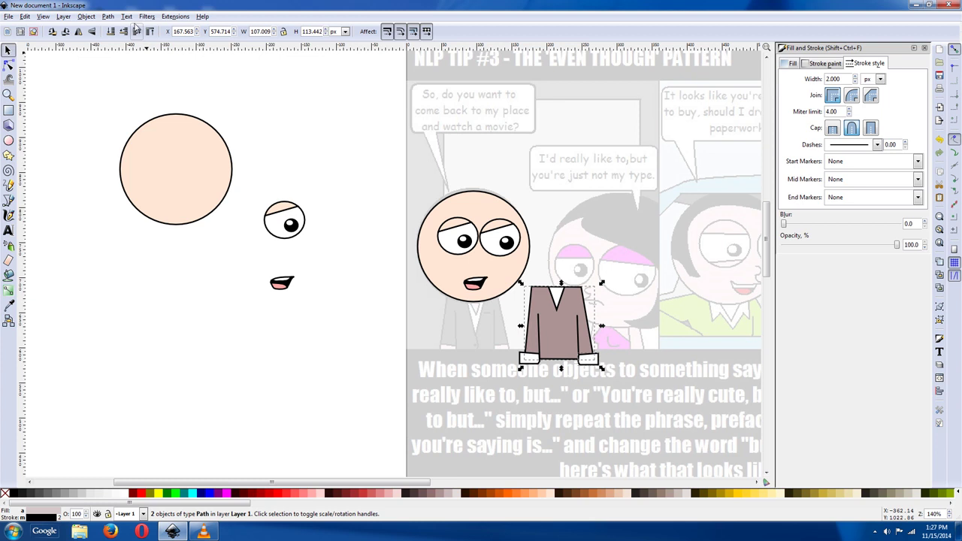
pyautogui.click(109, 17)
pyautogui.click(125, 117)
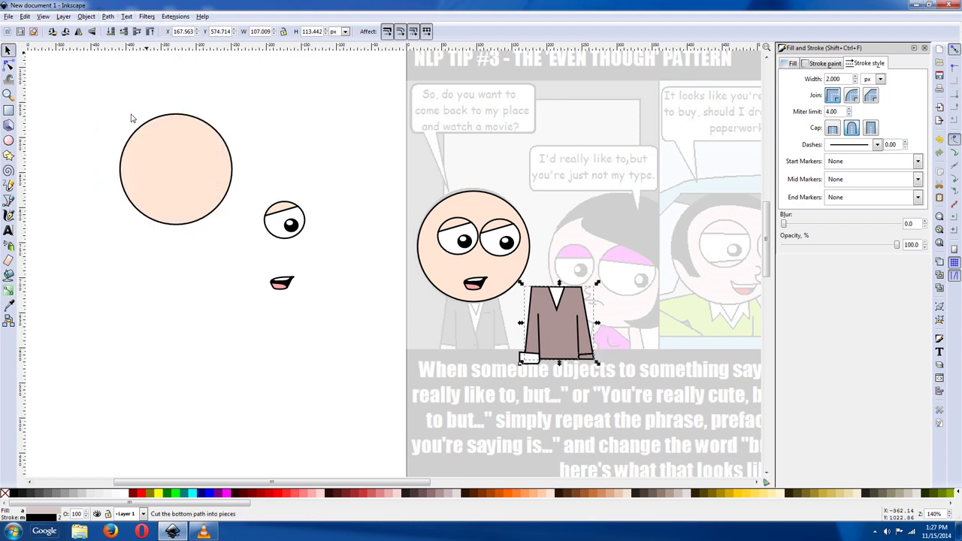
# Try to divide the torso along the left cuff shape with all three paths selected.
pyautogui.press('shift')
pyautogui.keyDown('shift'); pyautogui.click(535, 368); pyautogui.keyUp('shift')
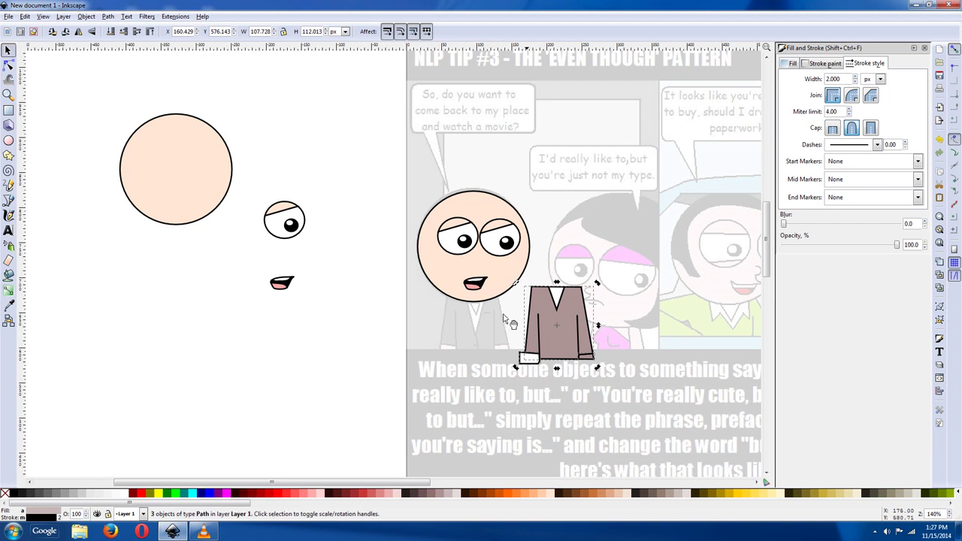
pyautogui.click(106, 15)
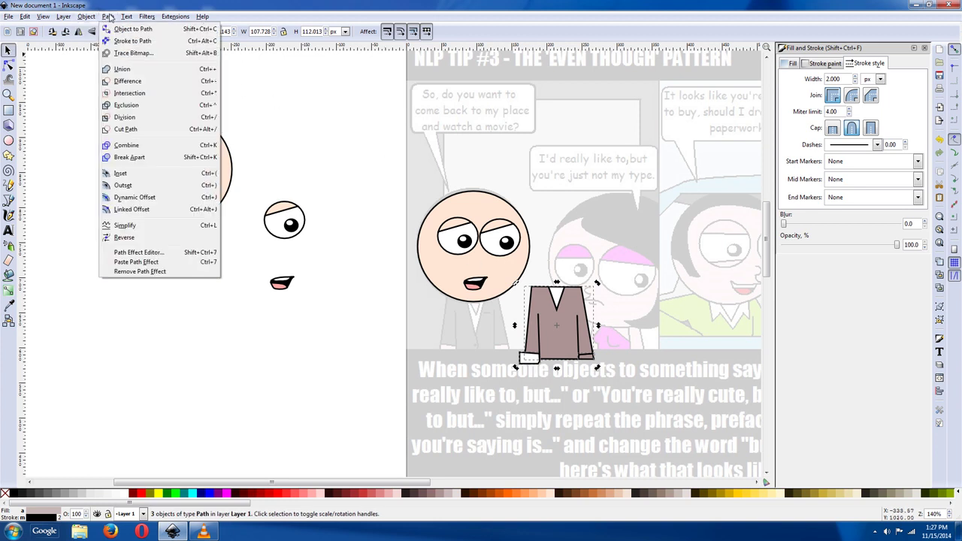
pyautogui.click(132, 118)
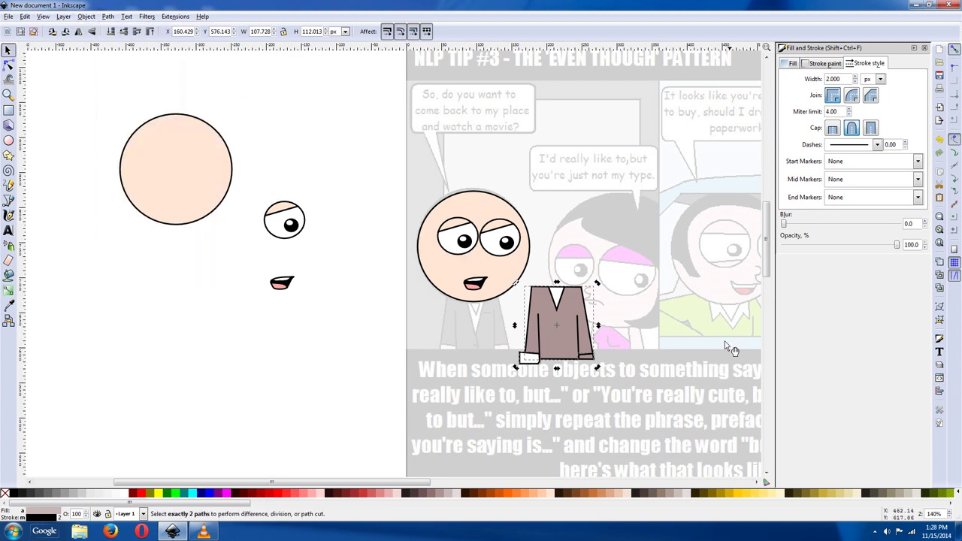
# Split the torso along the left cuff shape with Division, selecting only those two paths.
pyautogui.click(547, 372)
pyautogui.click(354, 367)
pyautogui.click(530, 361)
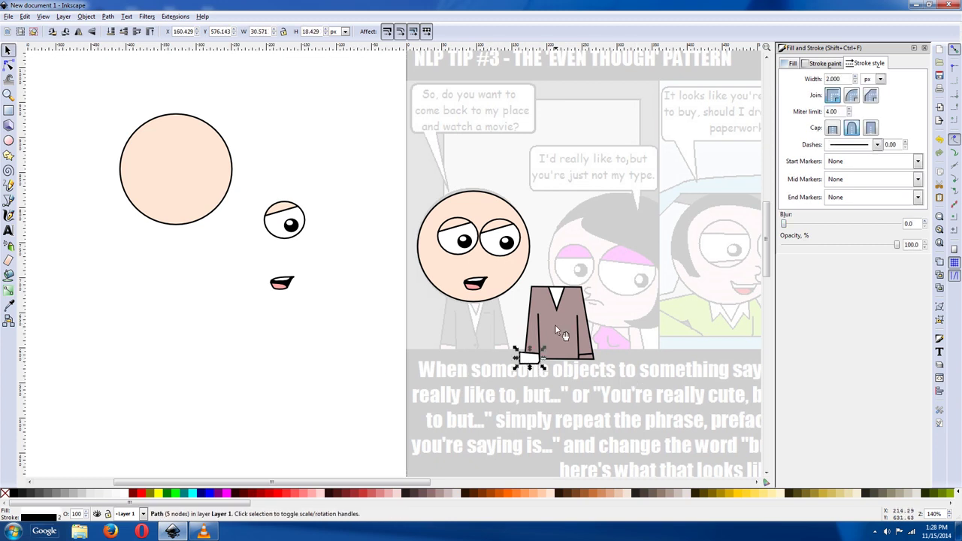
pyautogui.keyDown('shift'); pyautogui.click(555, 326); pyautogui.keyUp('shift')
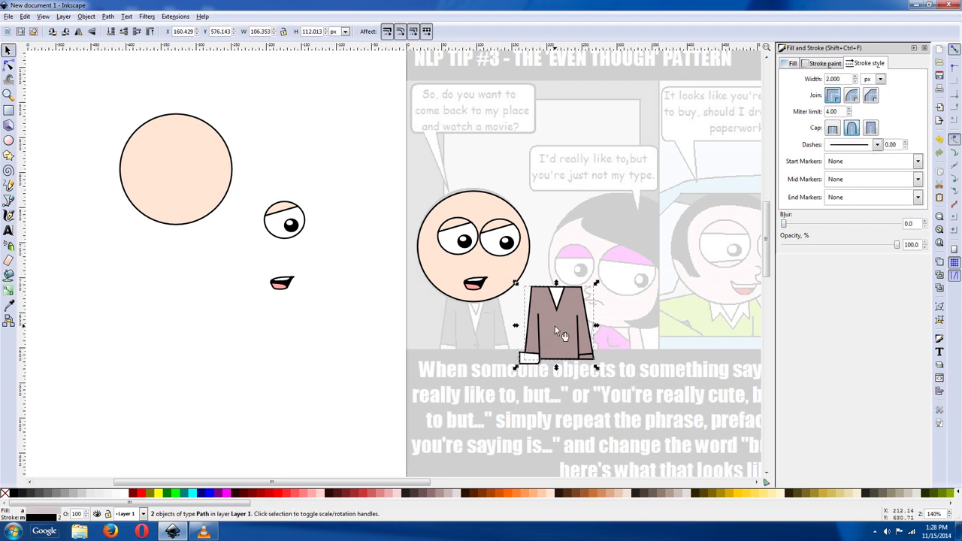
pyautogui.click(128, 16)
pyautogui.click(121, 118)
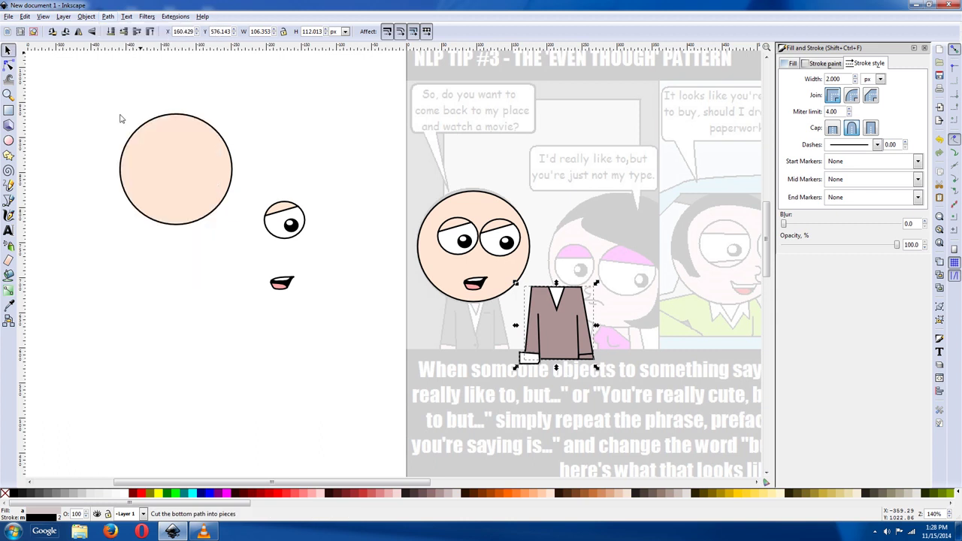
pyautogui.click(340, 370)
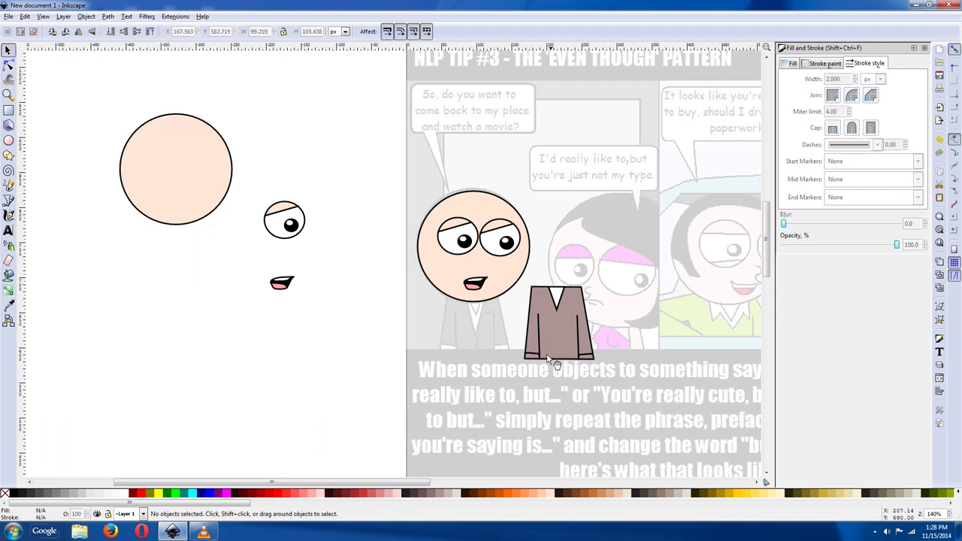
# Fill the divided end pieces of both sleeves with the skin colour #FFE6D5.
pyautogui.click(535, 364)
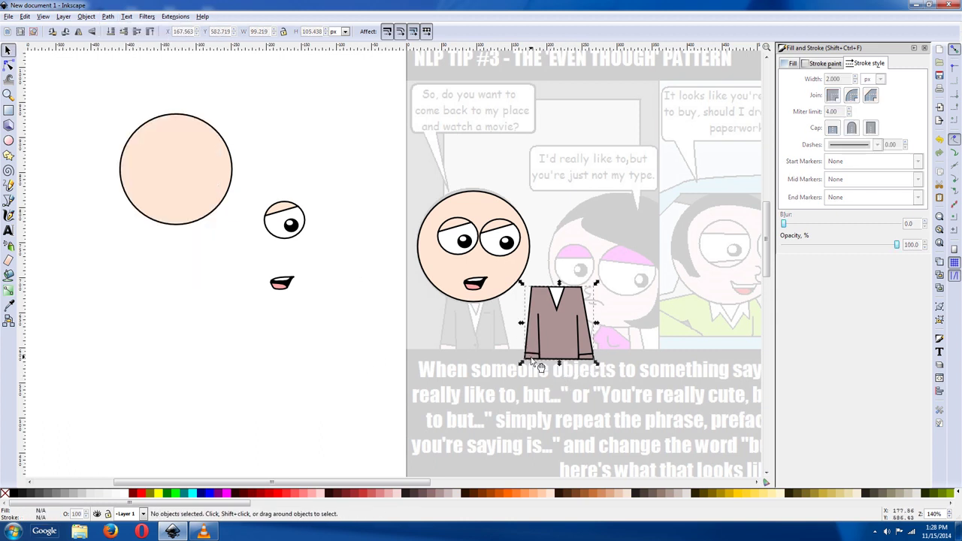
pyautogui.click(433, 362)
pyautogui.click(543, 363)
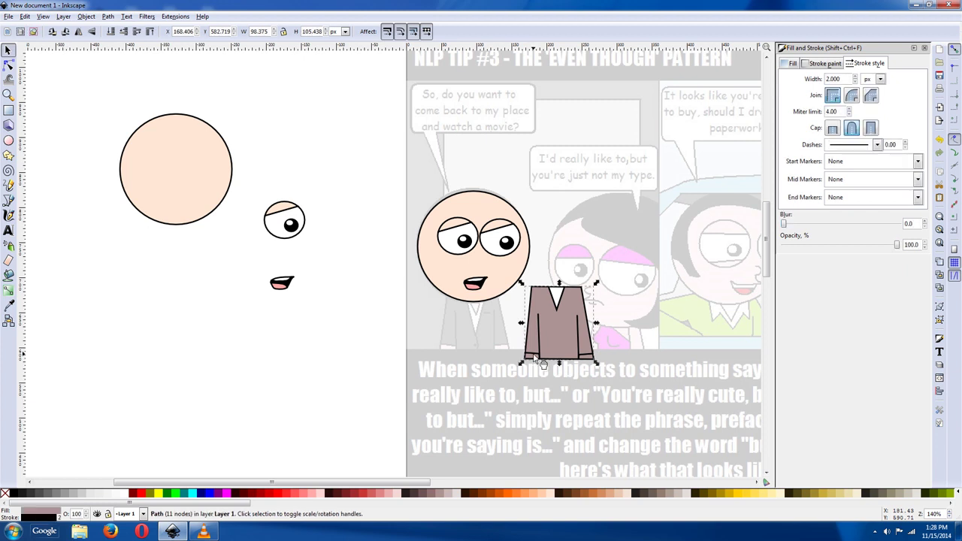
pyautogui.click(383, 408)
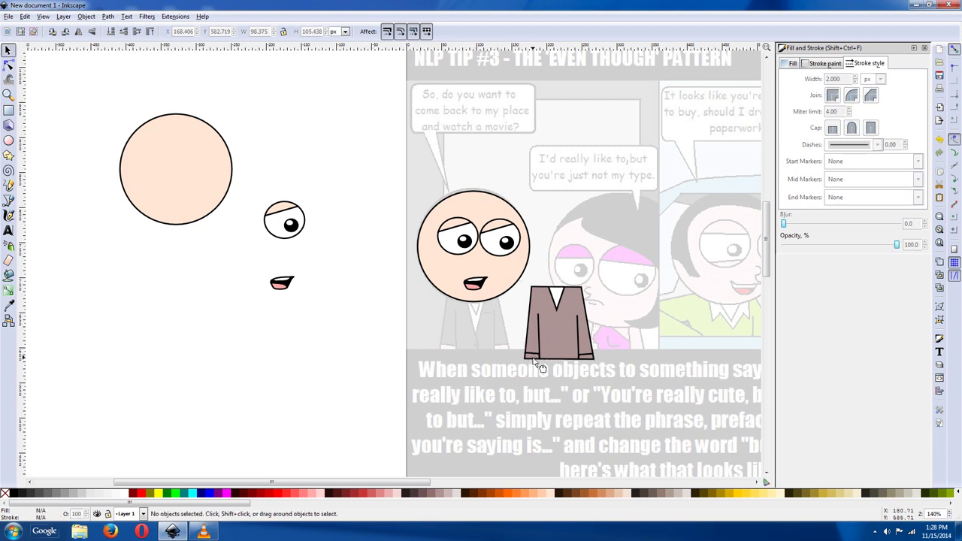
pyautogui.click(532, 365)
pyautogui.click(540, 364)
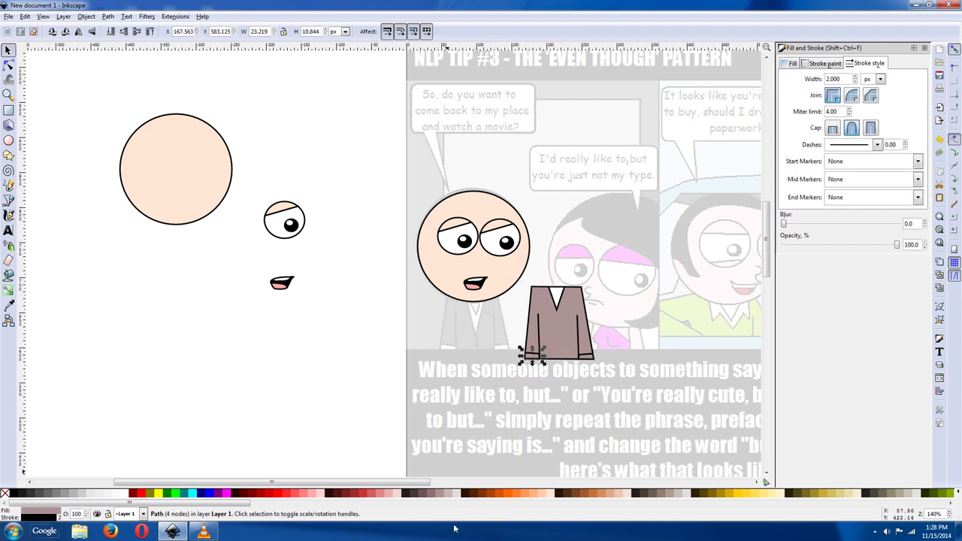
pyautogui.click(592, 365)
pyautogui.click(590, 360)
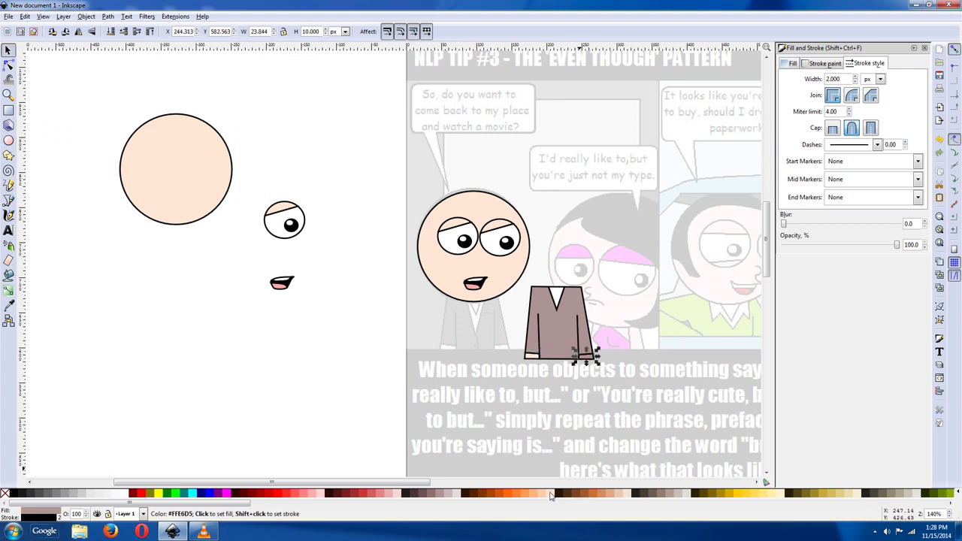
pyautogui.click(360, 397)
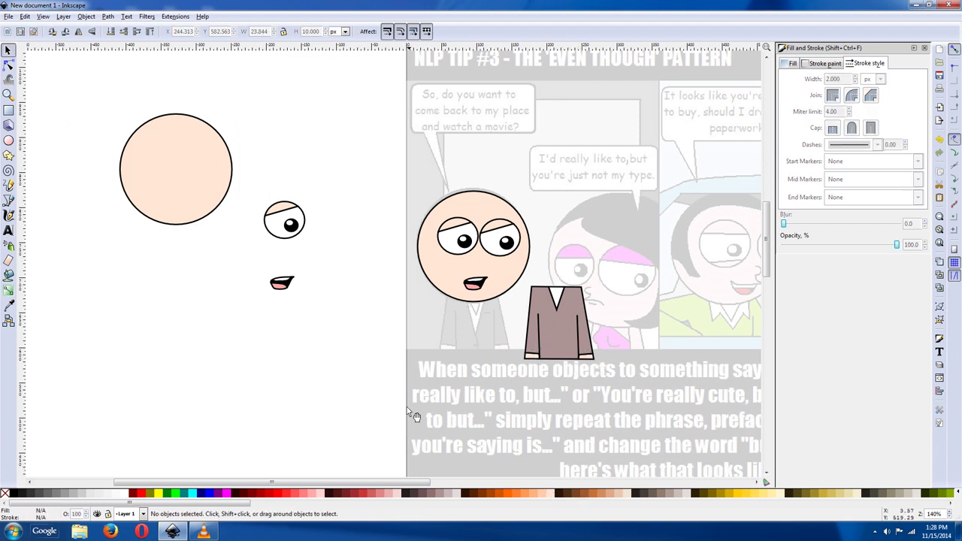
# Move the face's mouth and the complete torso onto the blank canvas beside the comic.
pyautogui.moveTo(374, 425); pyautogui.dragTo(453, 382)
pyautogui.moveTo(347, 257); pyautogui.dragTo(365, 190)
pyautogui.moveTo(358, 413); pyautogui.dragTo(663, 271)
pyautogui.moveTo(553, 330); pyautogui.dragTo(277, 380)
# Group the six torso pieces into one object.
pyautogui.rightClick(275, 382)
pyautogui.click(209, 312)
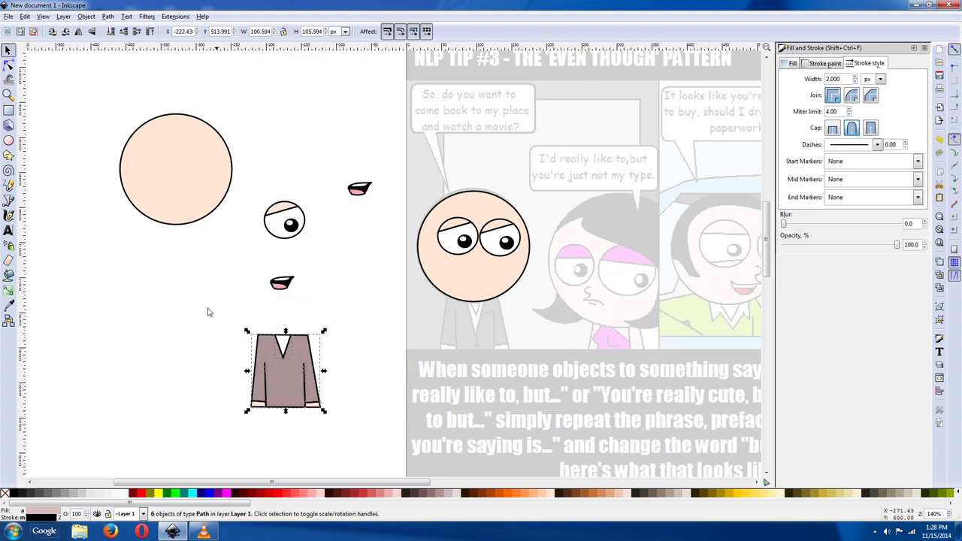
pyautogui.click(109, 17)
pyautogui.moveTo(126, 17)
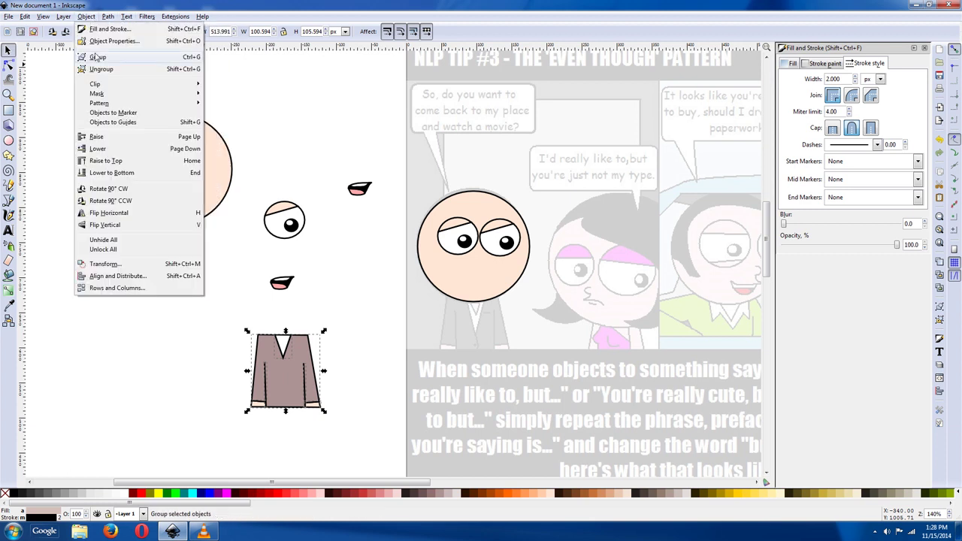
pyautogui.hotkey('ctrl', 'g')
pyautogui.click(233, 385)
# Duplicate the torso group, place the copy beneath the cartoon man's head and lower it behind the head.
pyautogui.rightClick(277, 385)
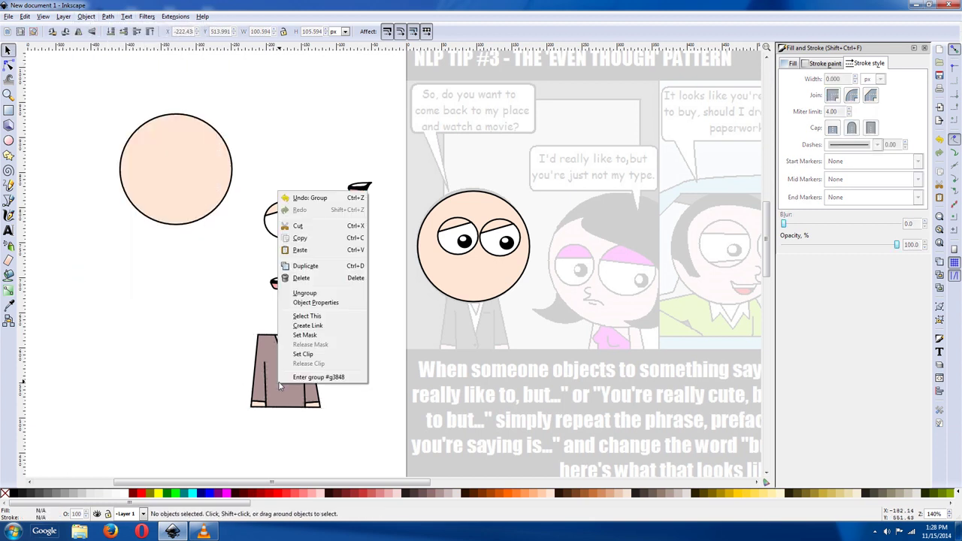
pyautogui.click(278, 360)
pyautogui.rightClick(278, 360)
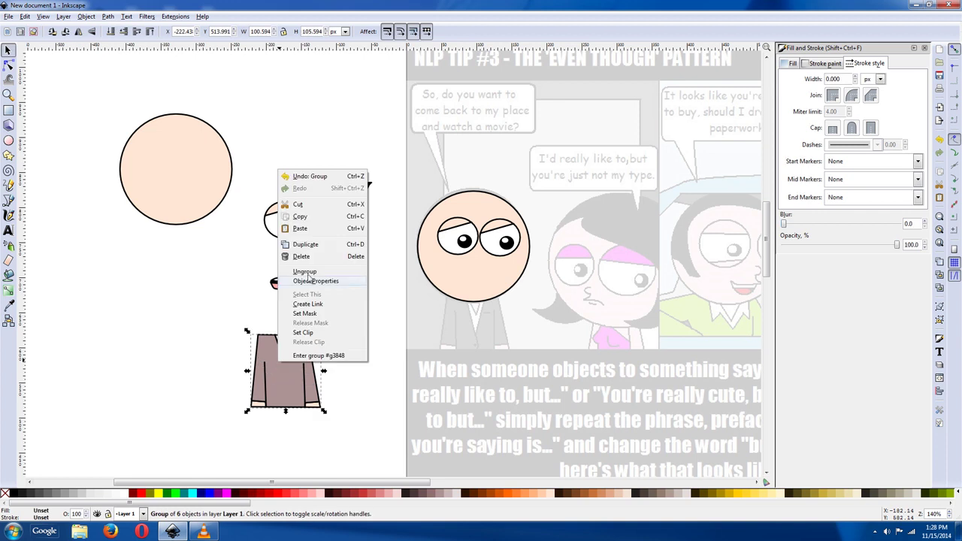
pyautogui.click(315, 365)
pyautogui.hotkey('ctrl', 'd')
pyautogui.moveTo(315, 364); pyautogui.dragTo(483, 313)
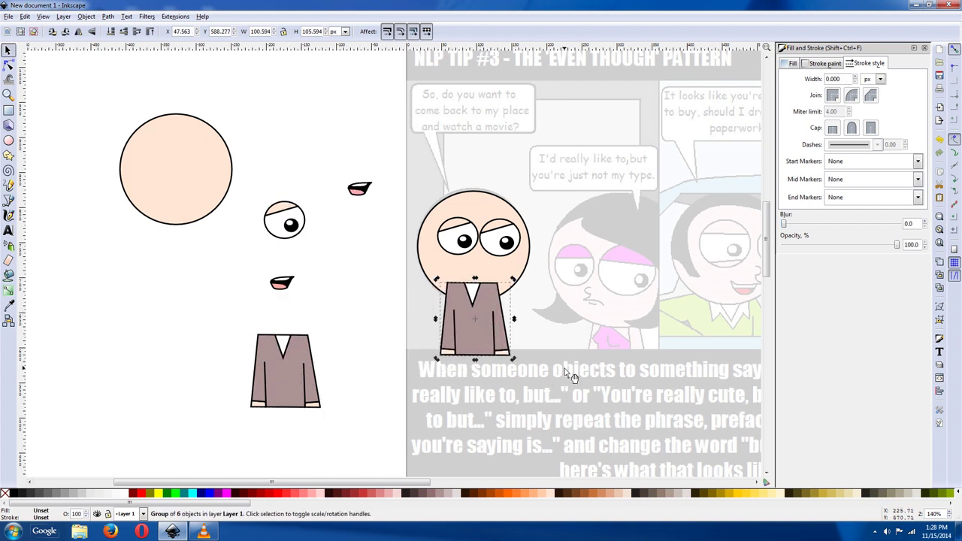
pyautogui.press('pagedown')
# Move the mouth lying below the spare eye onto the lower face and bring it in front of the head.
pyautogui.moveTo(254, 270); pyautogui.dragTo(488, 281)
pyautogui.press('pageup')
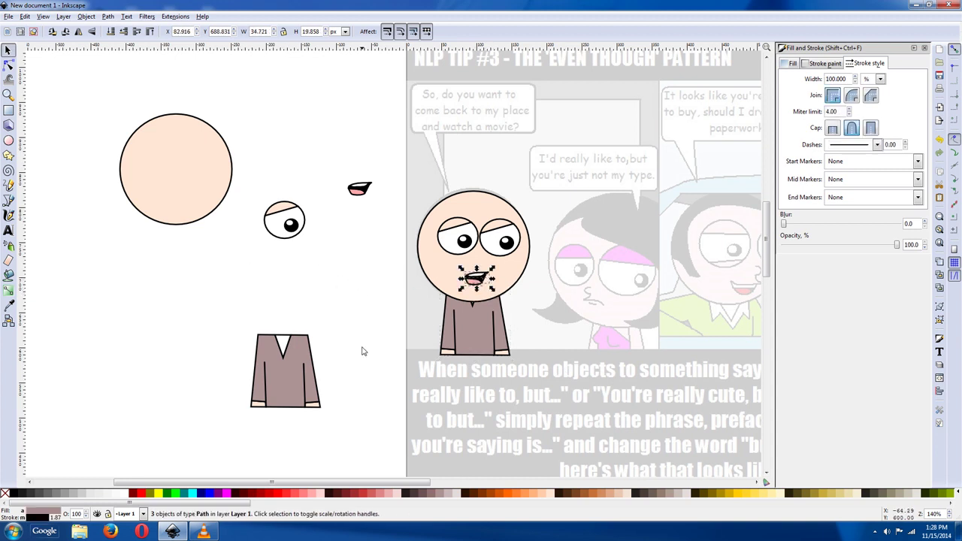
pyautogui.click(365, 311)
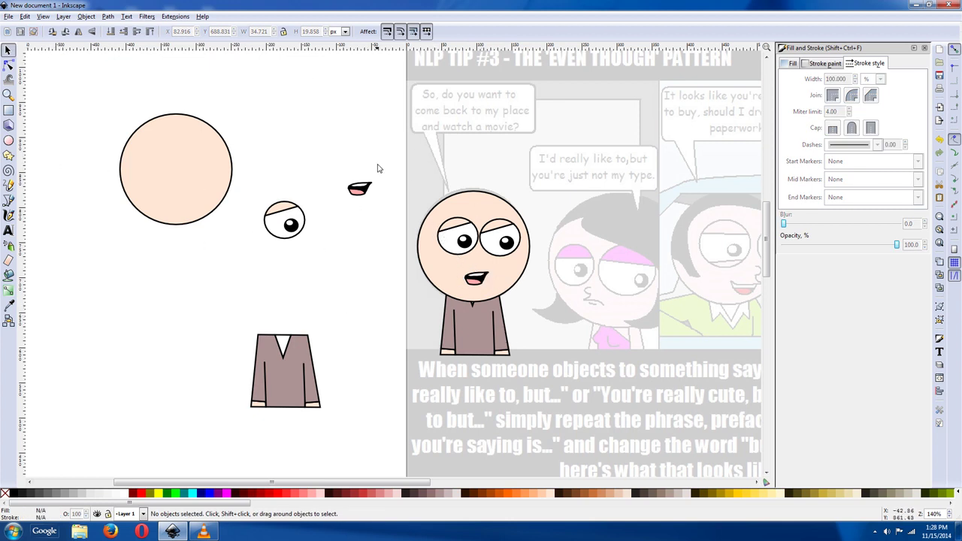
# Shift the head with its eyes and mouth slightly right and down, and move the torso lower to expose its white neckline.
pyautogui.moveTo(387, 170); pyautogui.dragTo(549, 312)
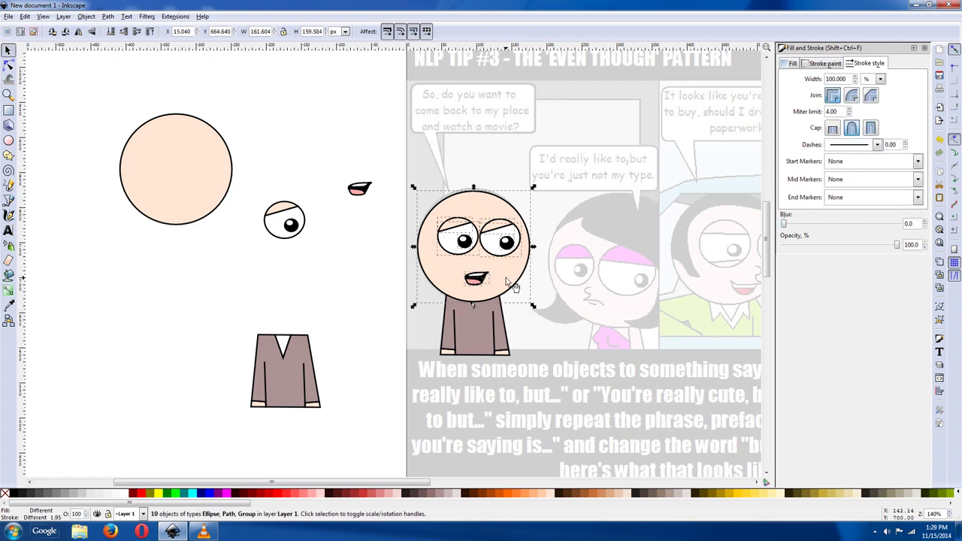
pyautogui.moveTo(509, 278); pyautogui.dragTo(510, 282)
pyautogui.click(470, 342)
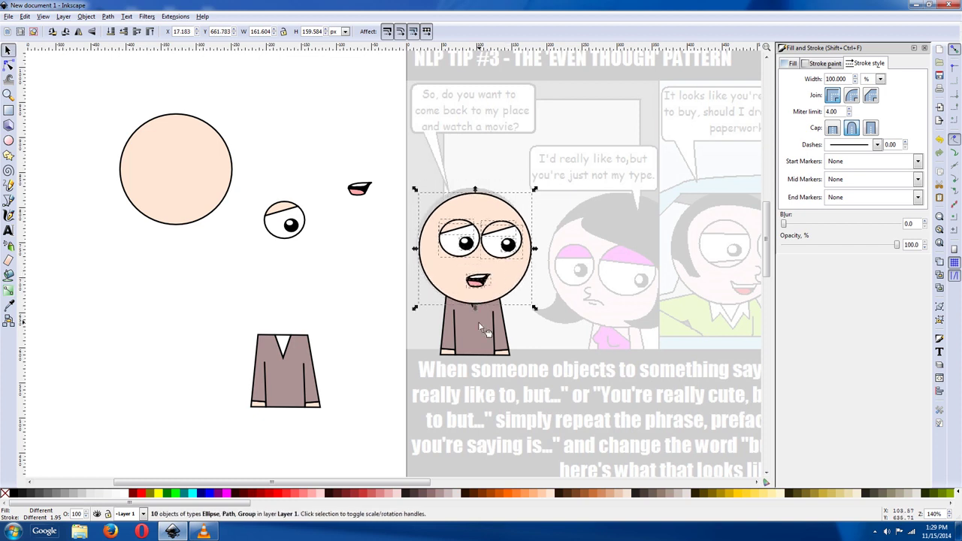
pyautogui.moveTo(469, 344); pyautogui.dragTo(473, 350)
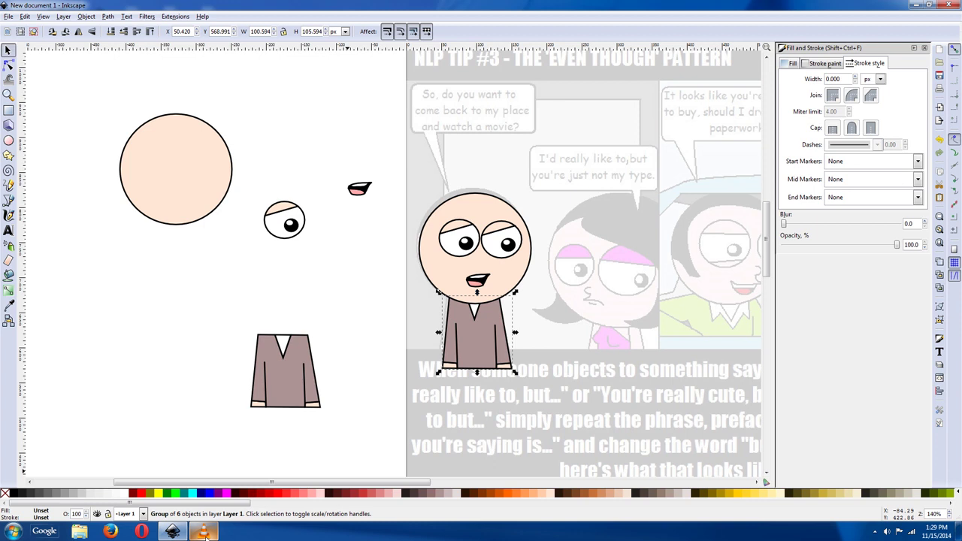
pyautogui.moveTo(204, 534)
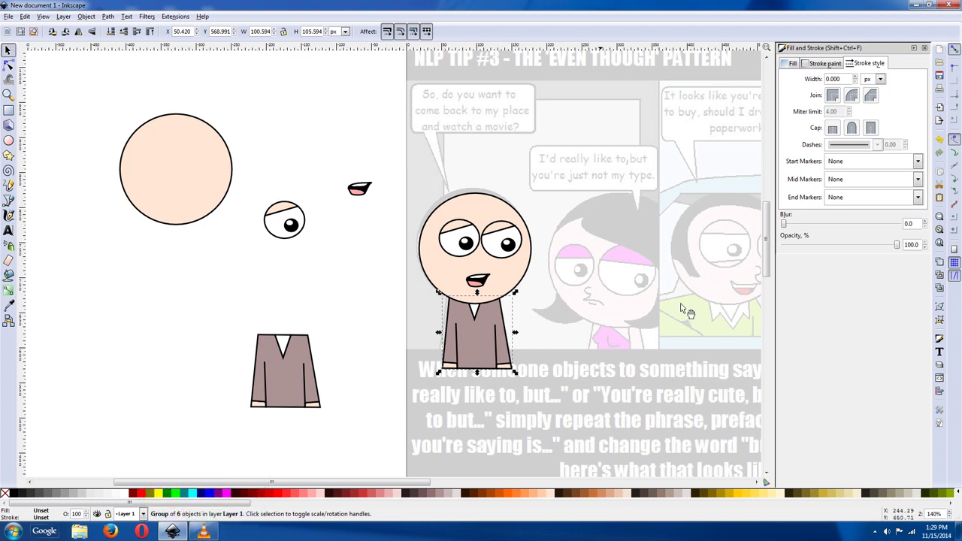
pyautogui.click(203, 532)
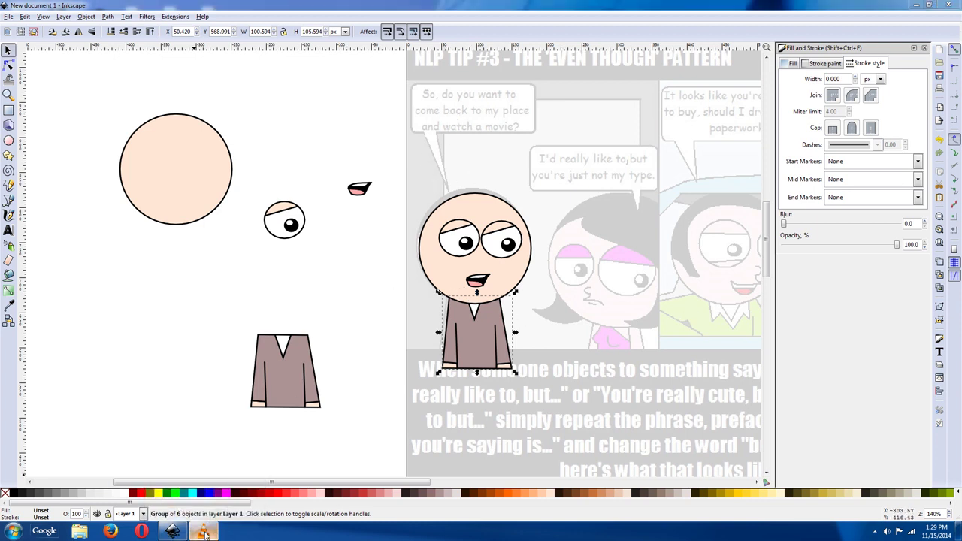